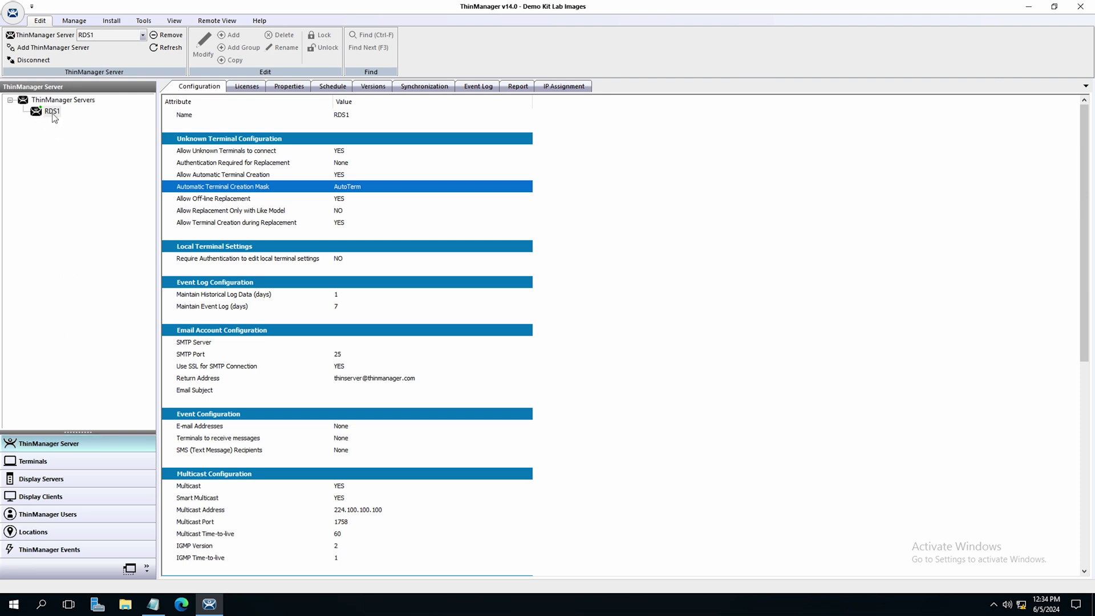
Open RDS1's server wizard and check Enable Web Client Endpoints on the HTTPS Server Settings page
right_click(53, 113)
click(69, 145)
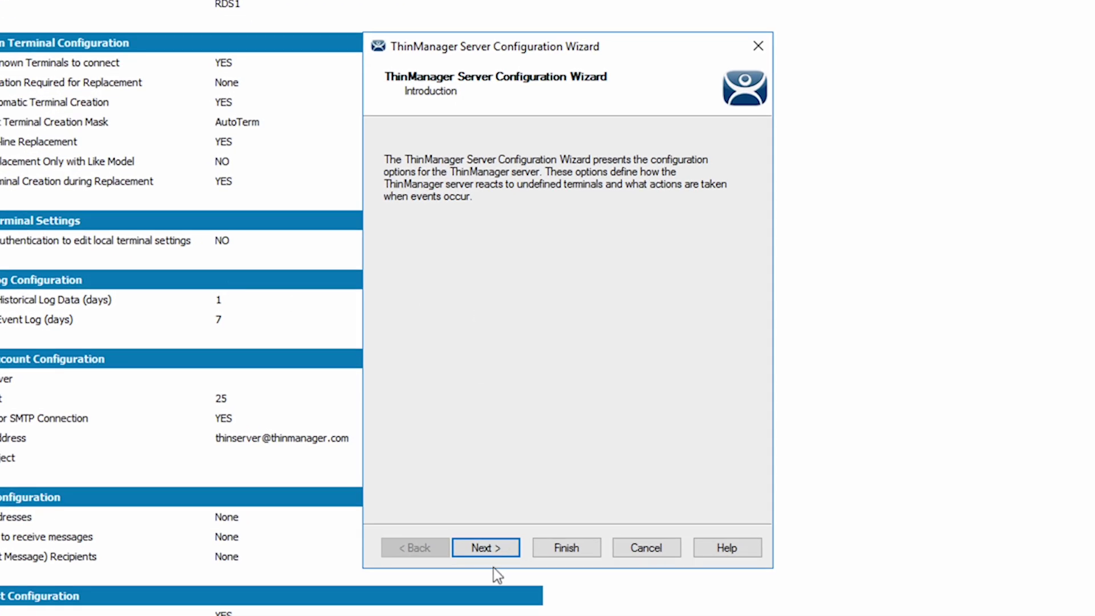
click(501, 547)
click(501, 546)
click(501, 546)
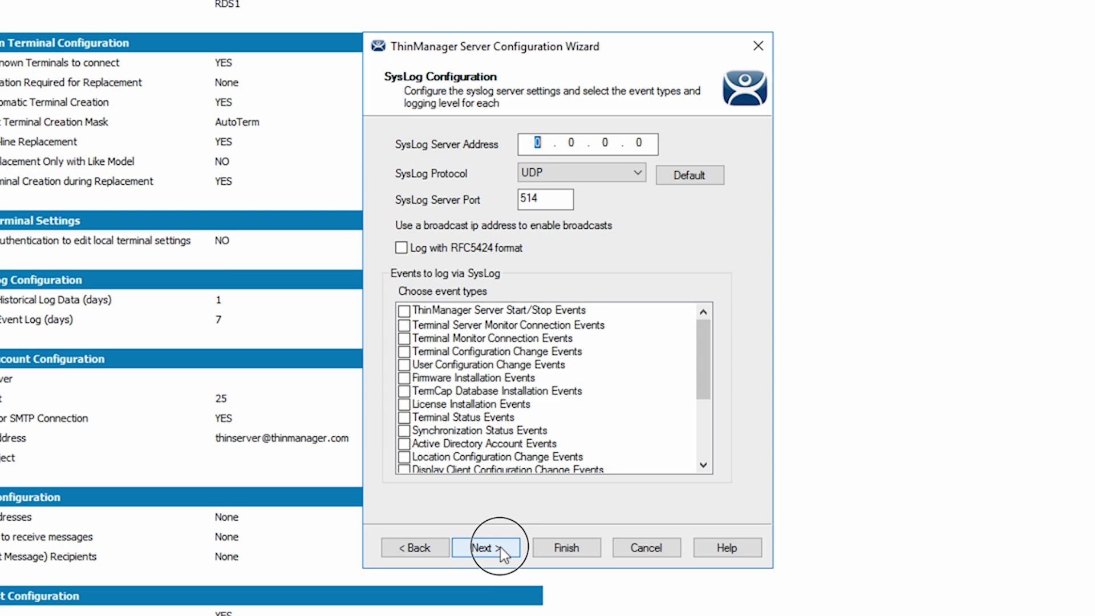
click(500, 547)
click(500, 546)
click(501, 546)
click(500, 547)
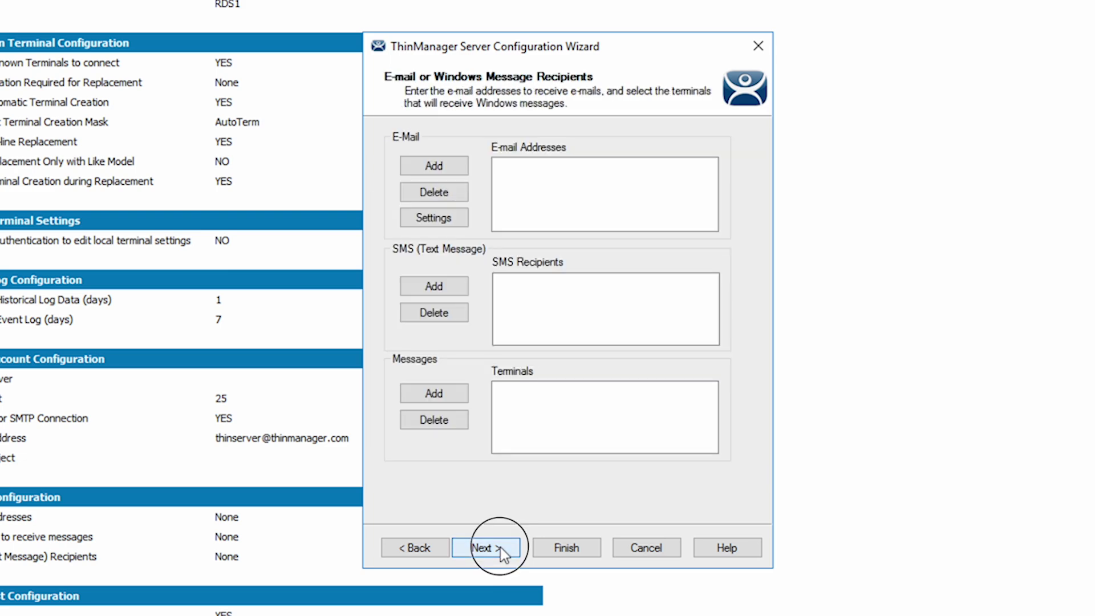
click(501, 546)
click(501, 546)
click(501, 547)
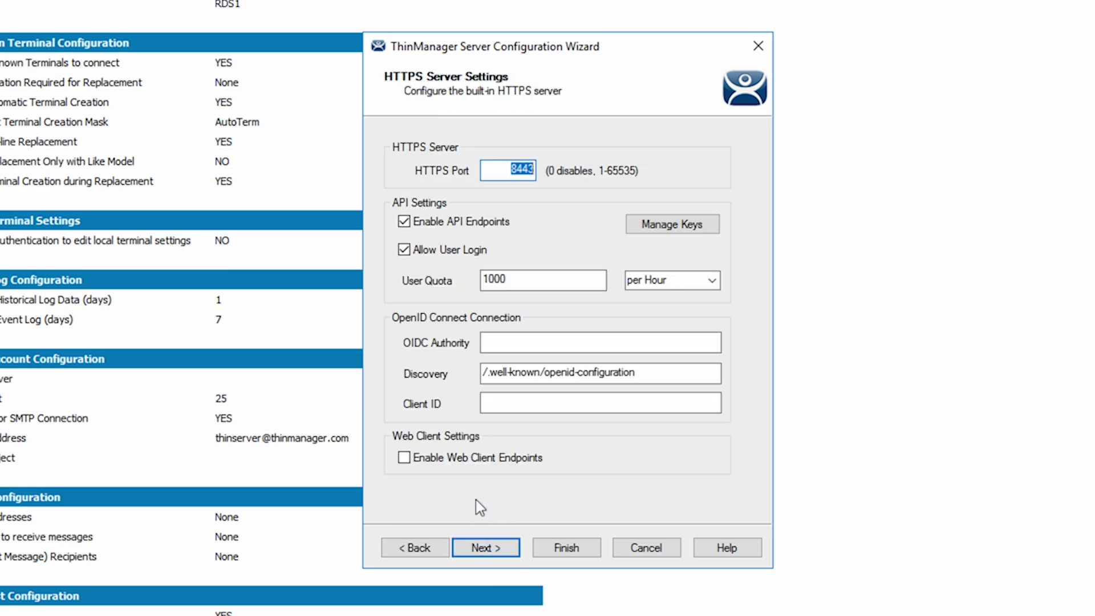
click(403, 457)
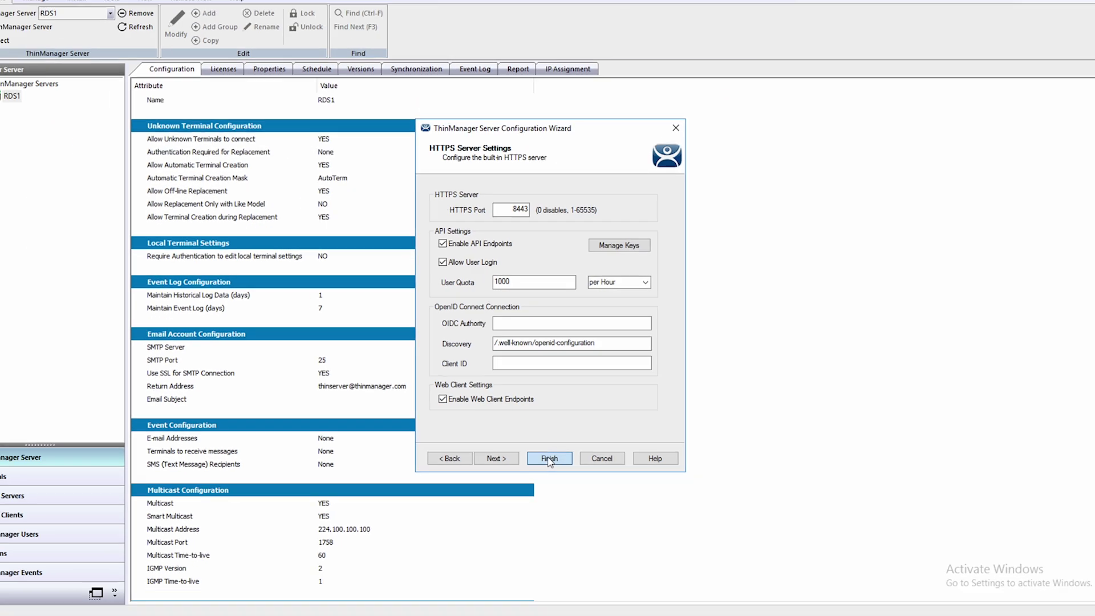
Finish the RDS1 settings and add a new Remote Desktop Services display client
click(566, 548)
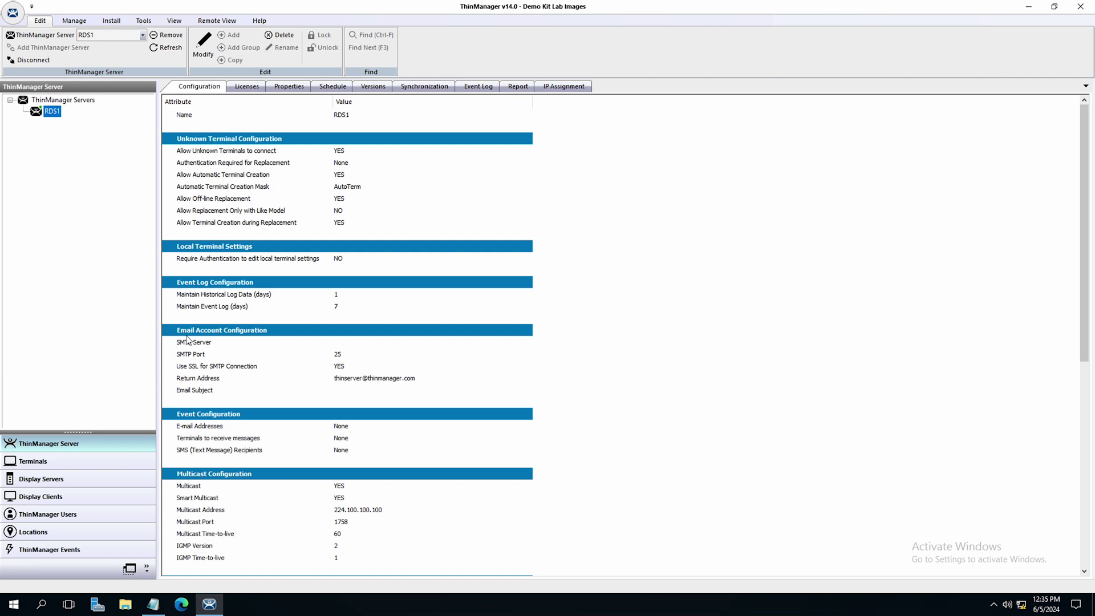
click(71, 501)
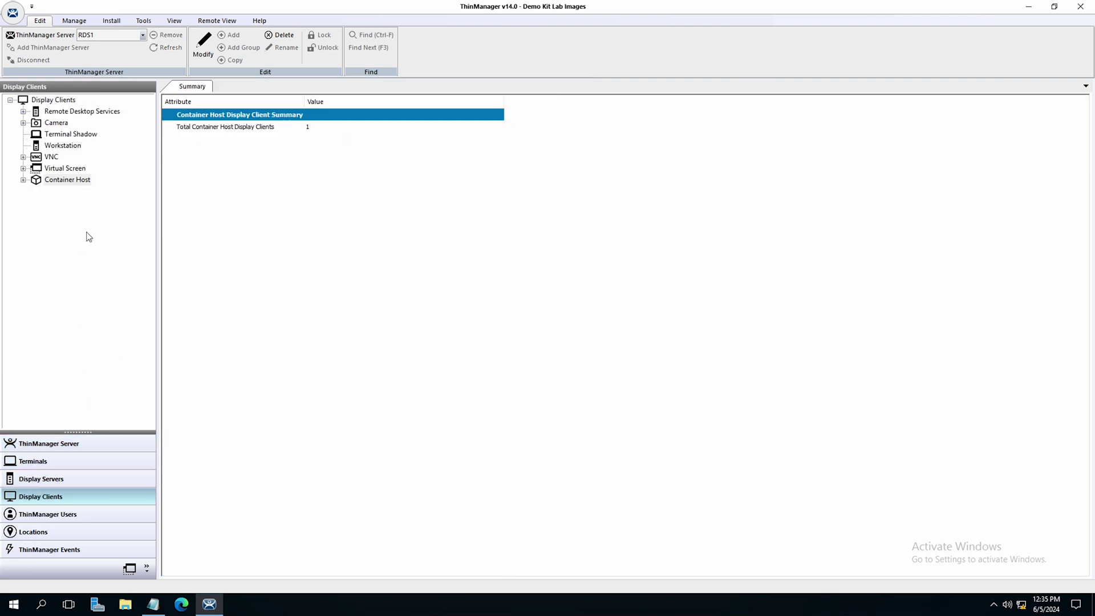
right_click(94, 113)
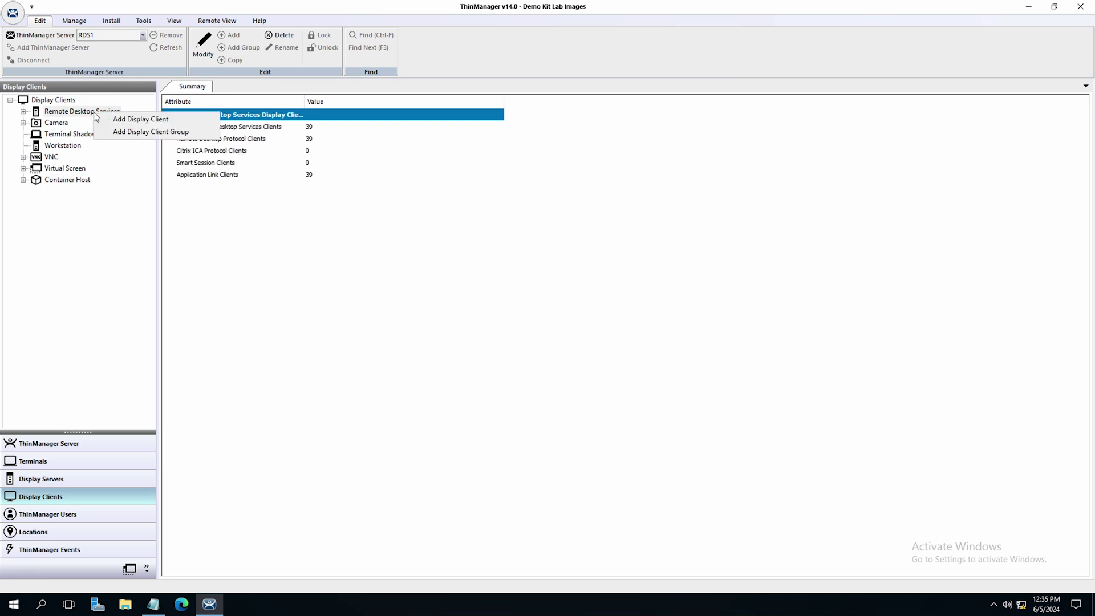
click(114, 121)
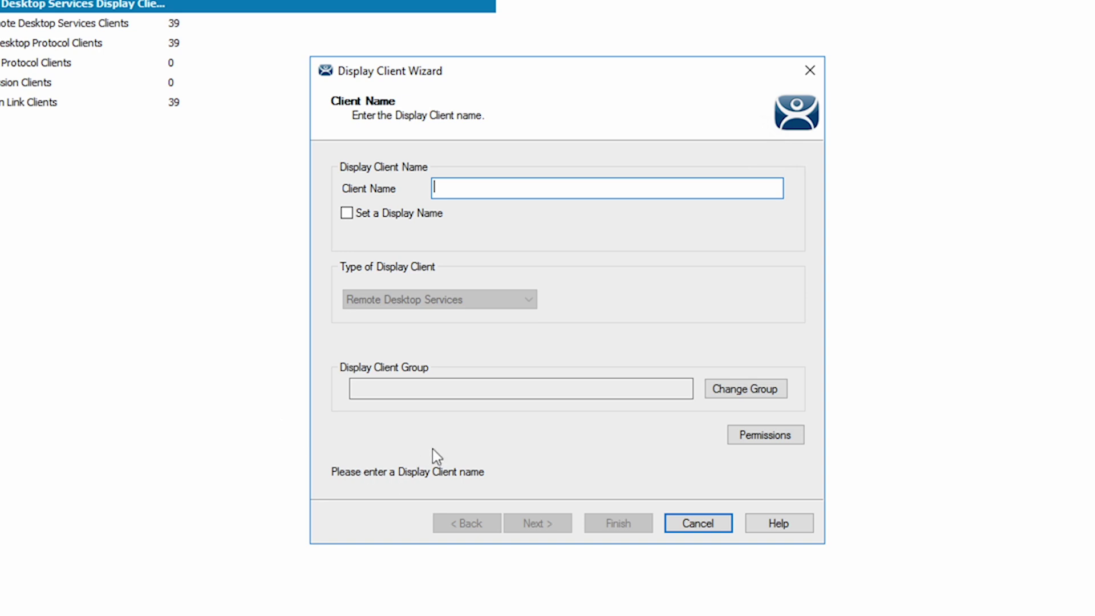
Name the display client WebUI_RDS and keep it as an Application Link
text(WebUI)
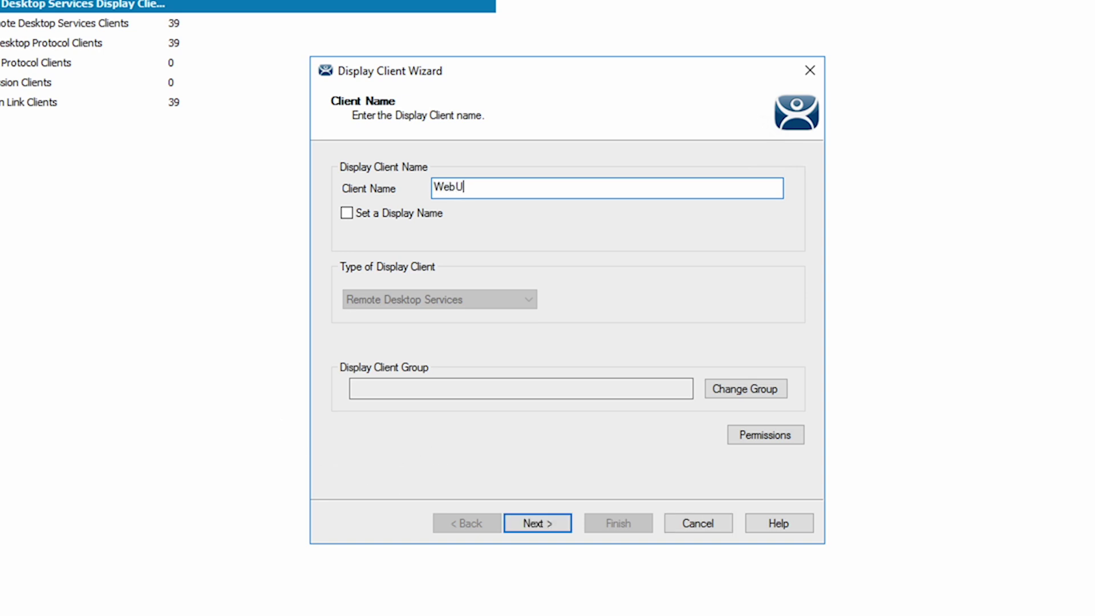
text(_RDS)
click(544, 531)
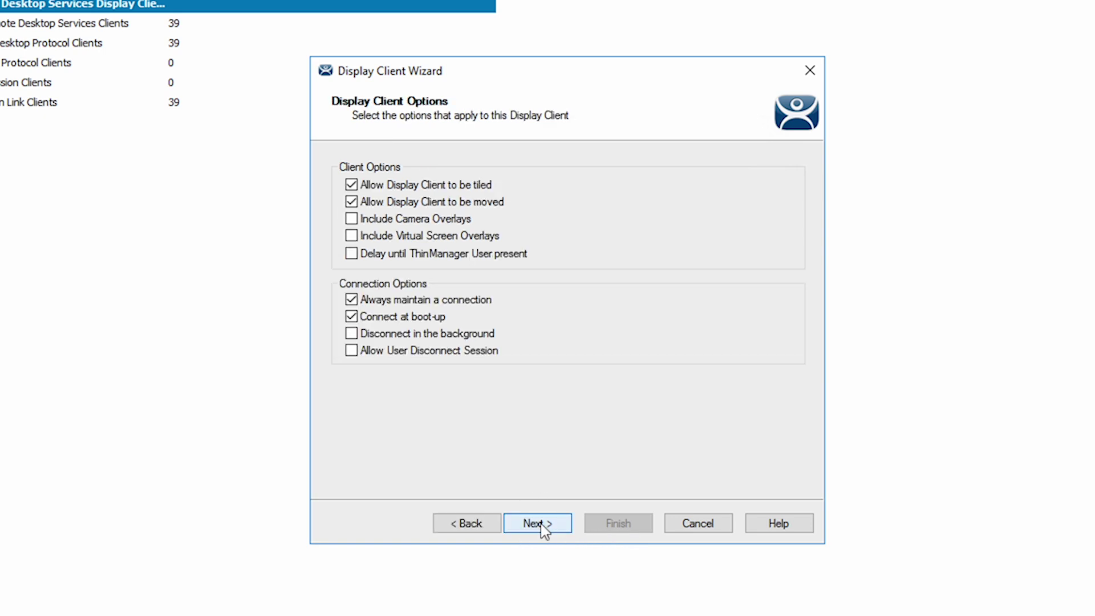
click(545, 530)
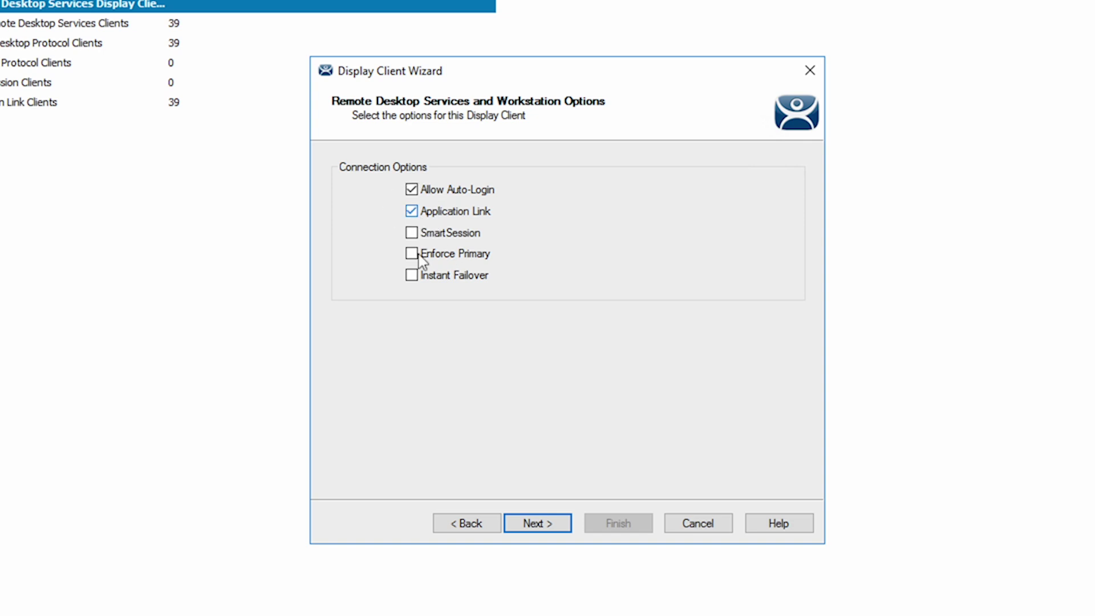
click(539, 523)
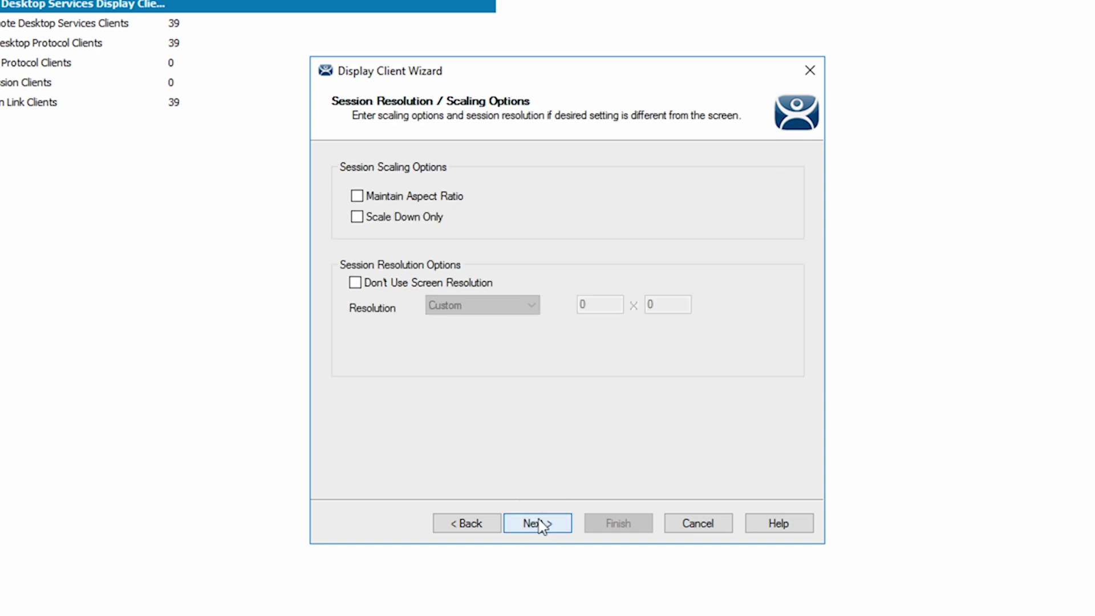
click(539, 523)
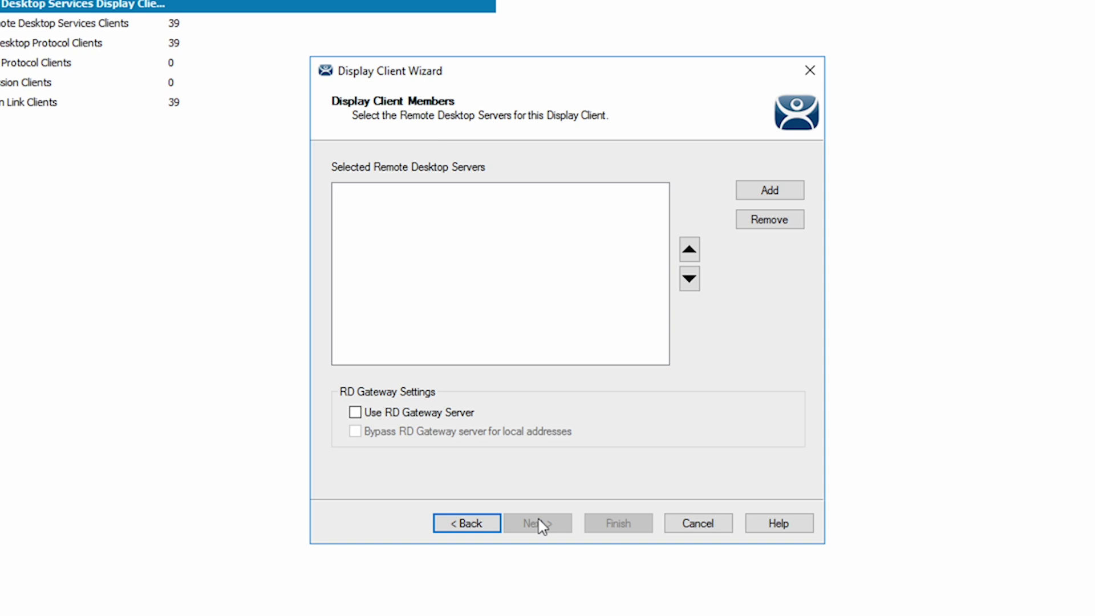
Add RDS1 from the RDG group as the client's Remote Desktop server
click(769, 193)
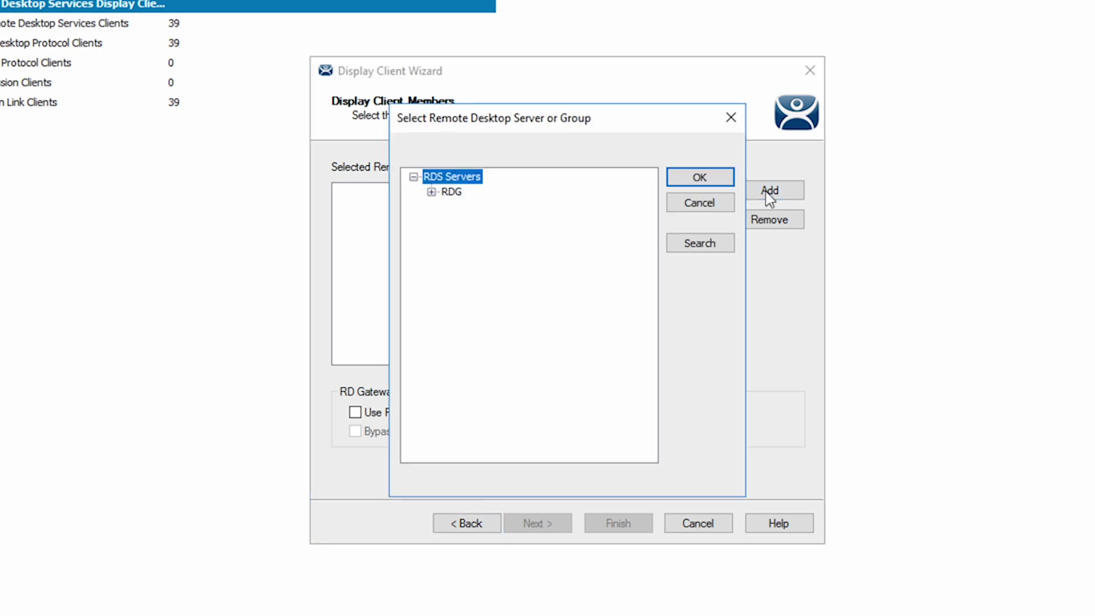
click(432, 193)
click(475, 207)
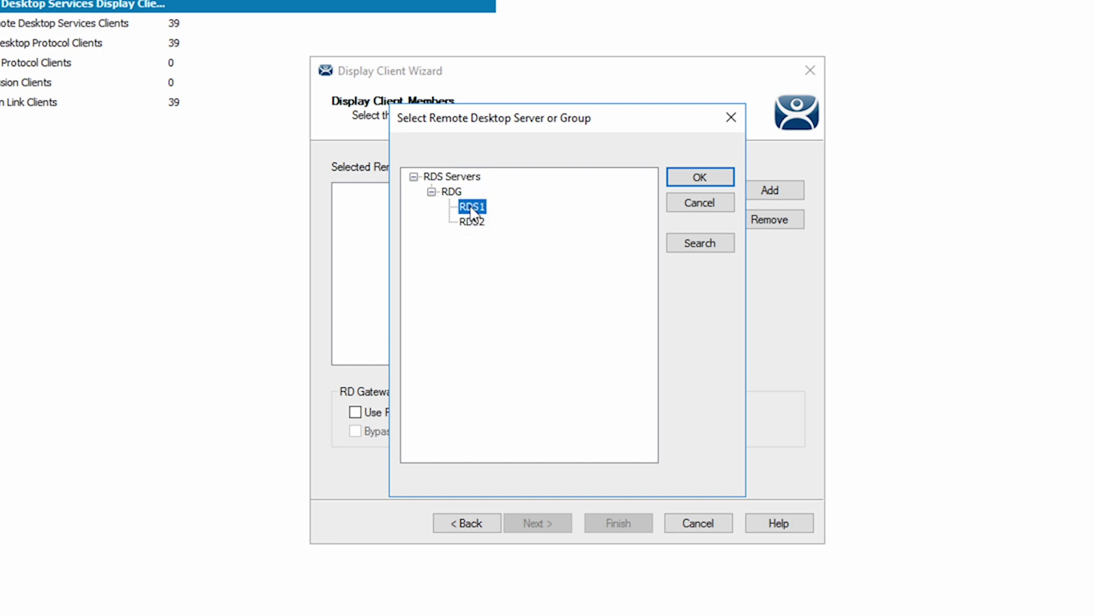
click(696, 179)
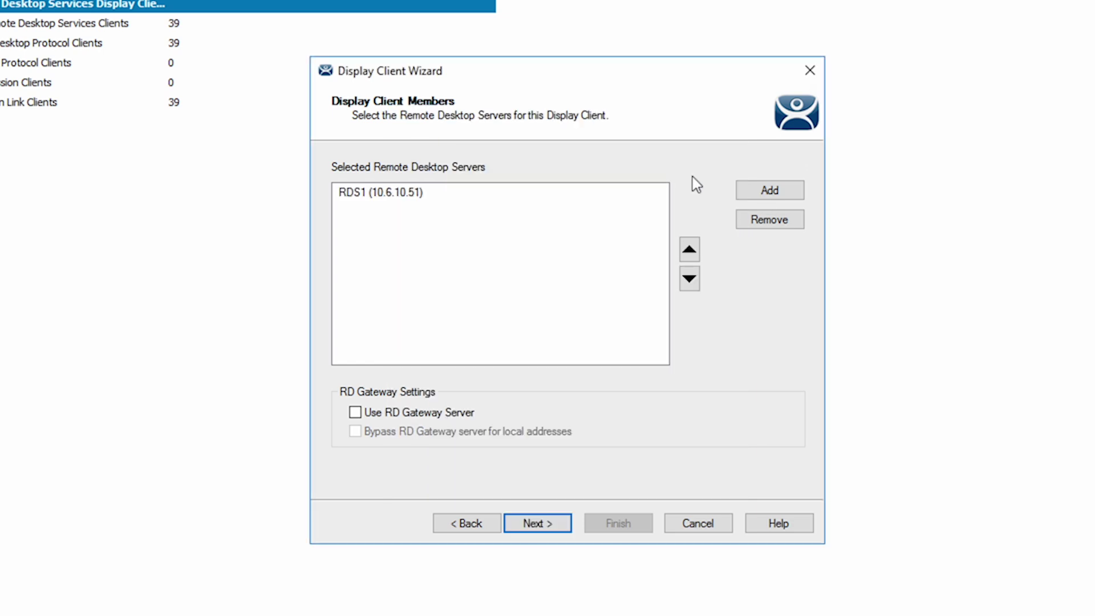
click(544, 523)
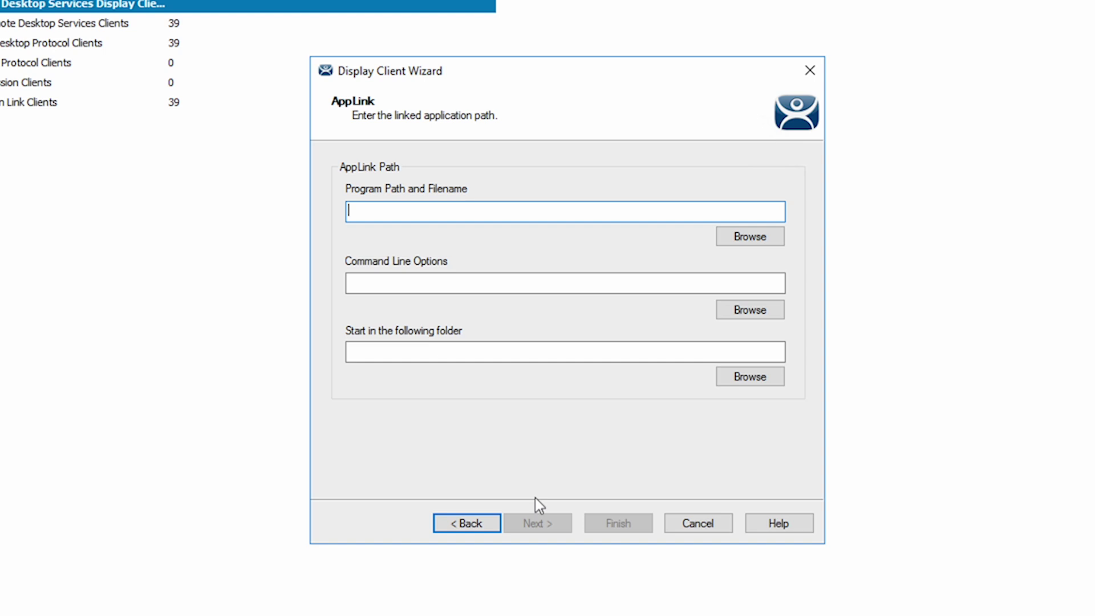
click(745, 236)
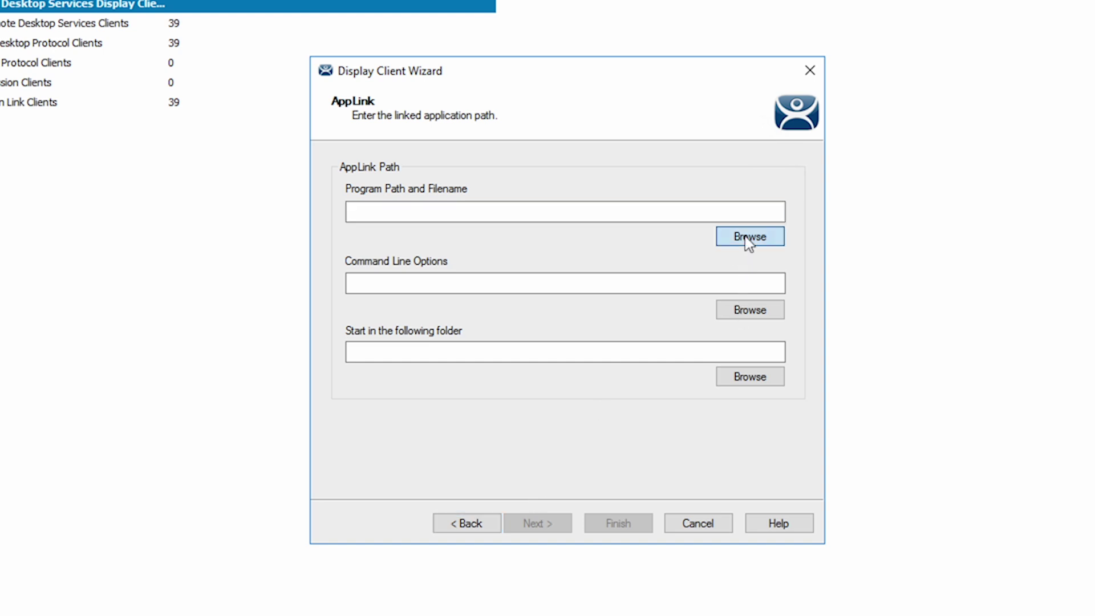
click(331, 467)
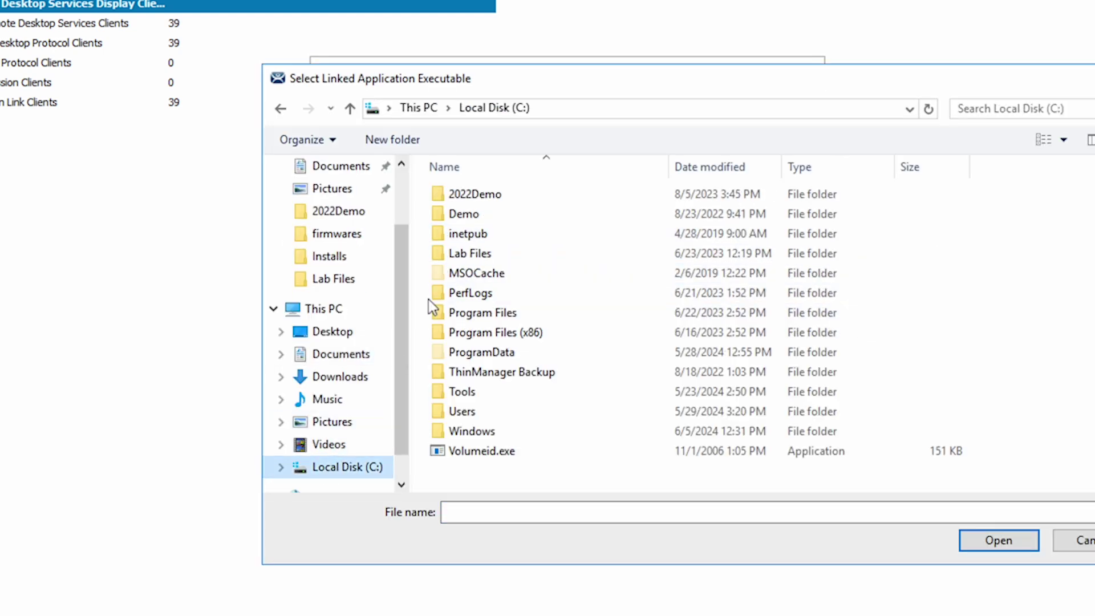
double_click(479, 337)
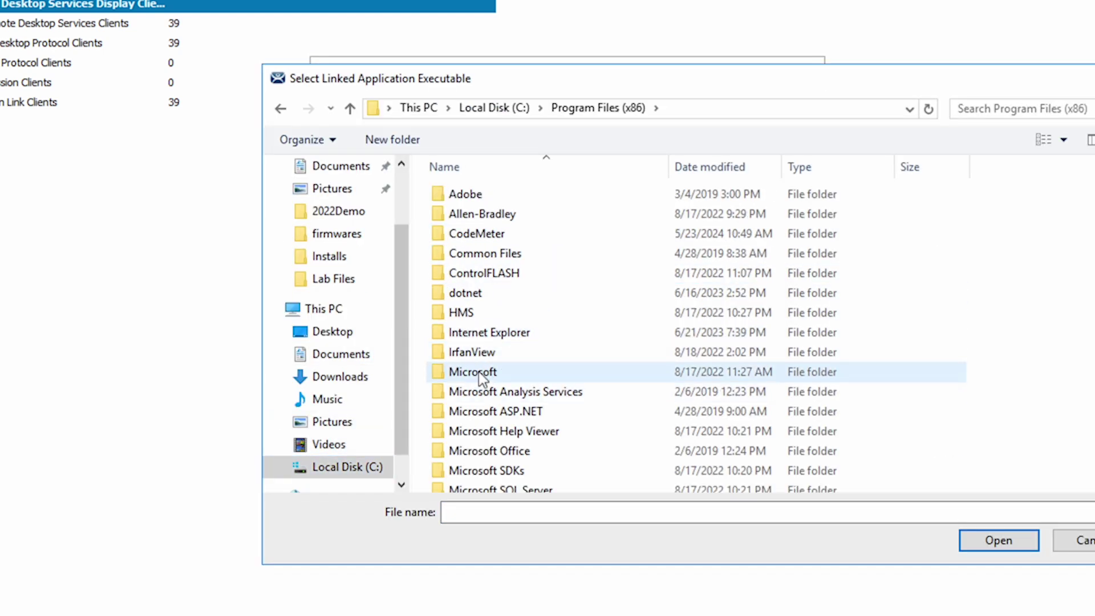
double_click(481, 440)
double_click(467, 195)
double_click(471, 201)
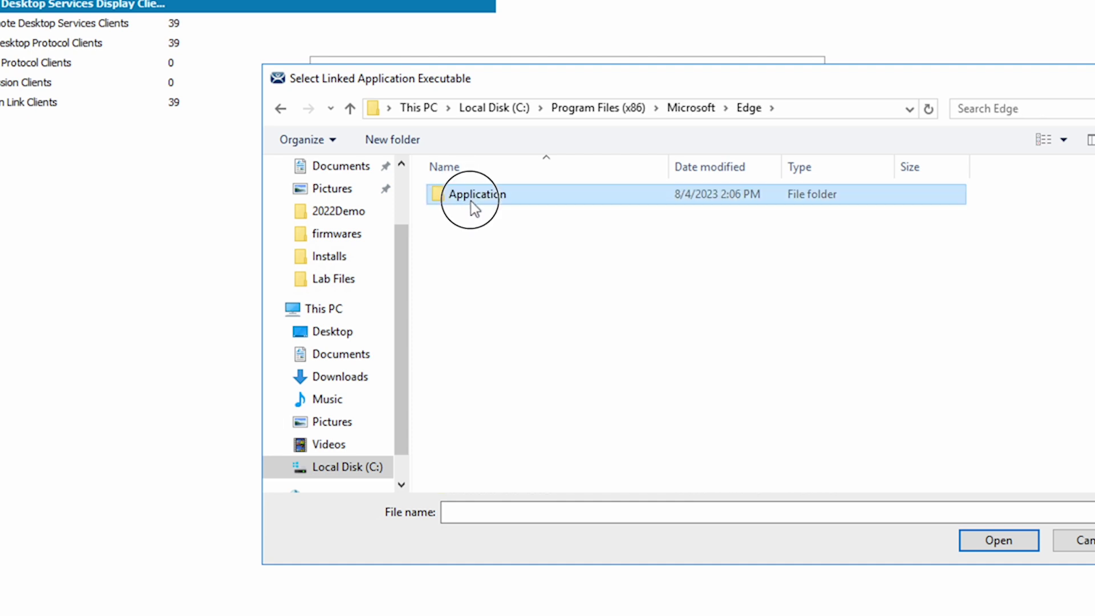
click(478, 253)
click(1008, 550)
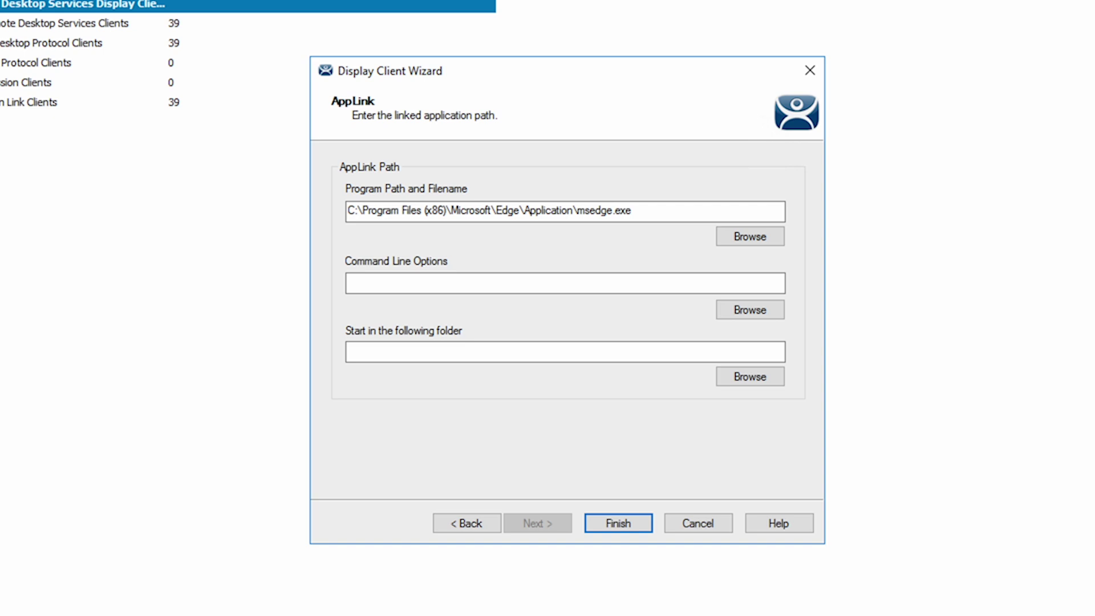
click(515, 277)
text(--kiosk --ignore-certificate-errors "https://10.6.10.51:8443/ui")
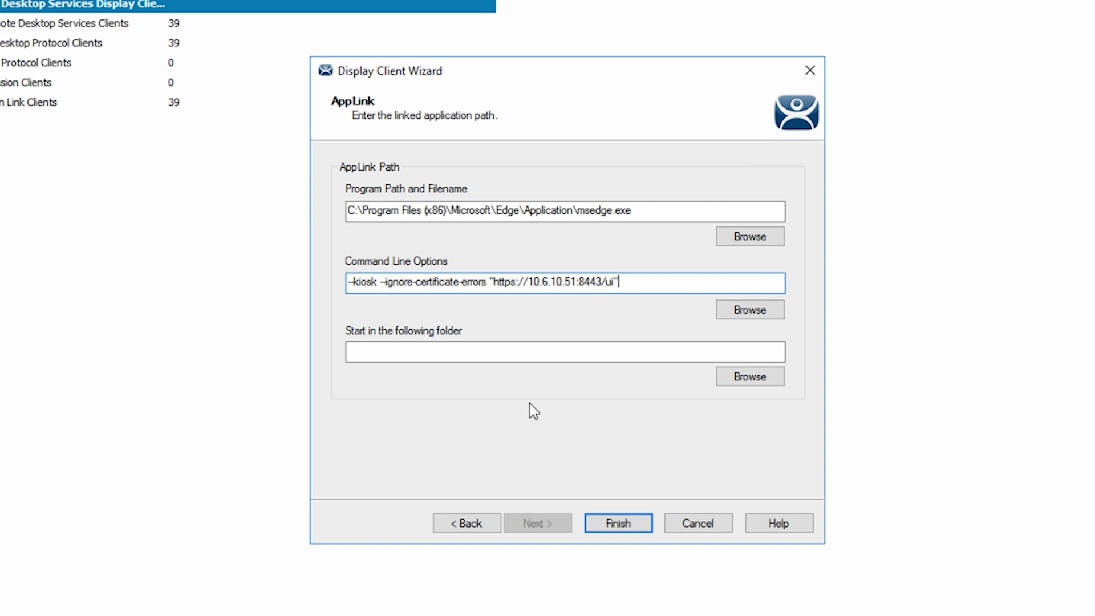
Finish the WebUI_RDS client and open terminal ASEM_6300T-BA's Display Client Selection page
click(609, 520)
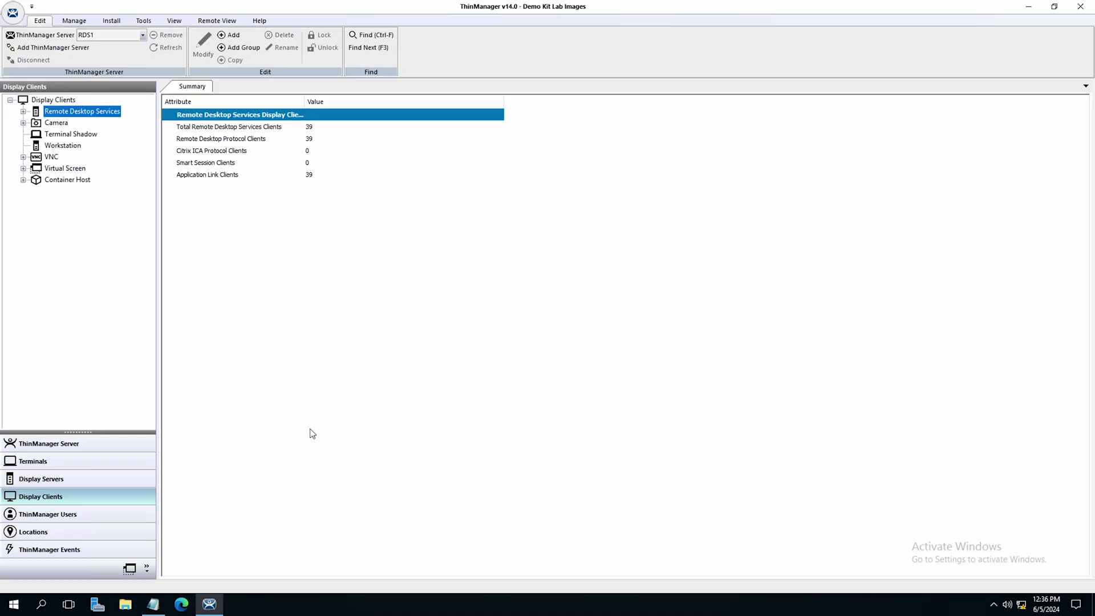
click(81, 460)
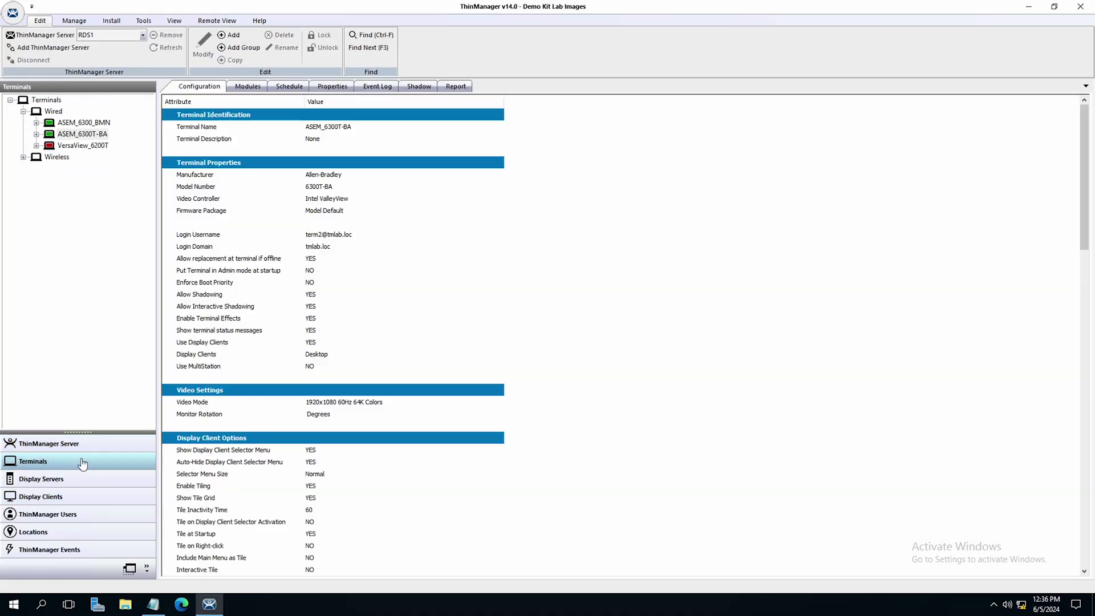
double_click(83, 135)
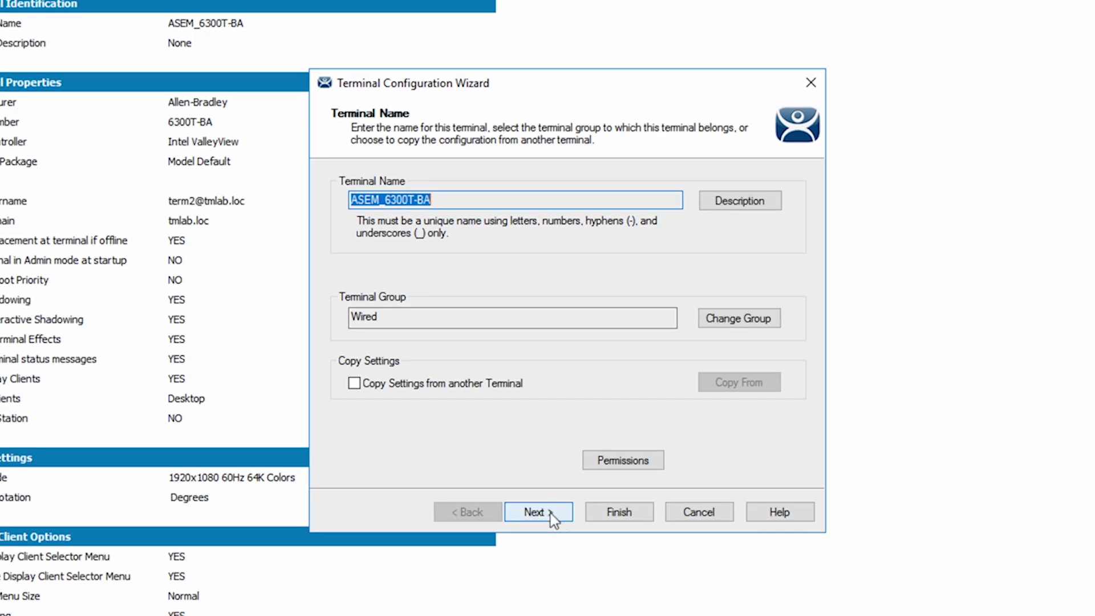
click(548, 513)
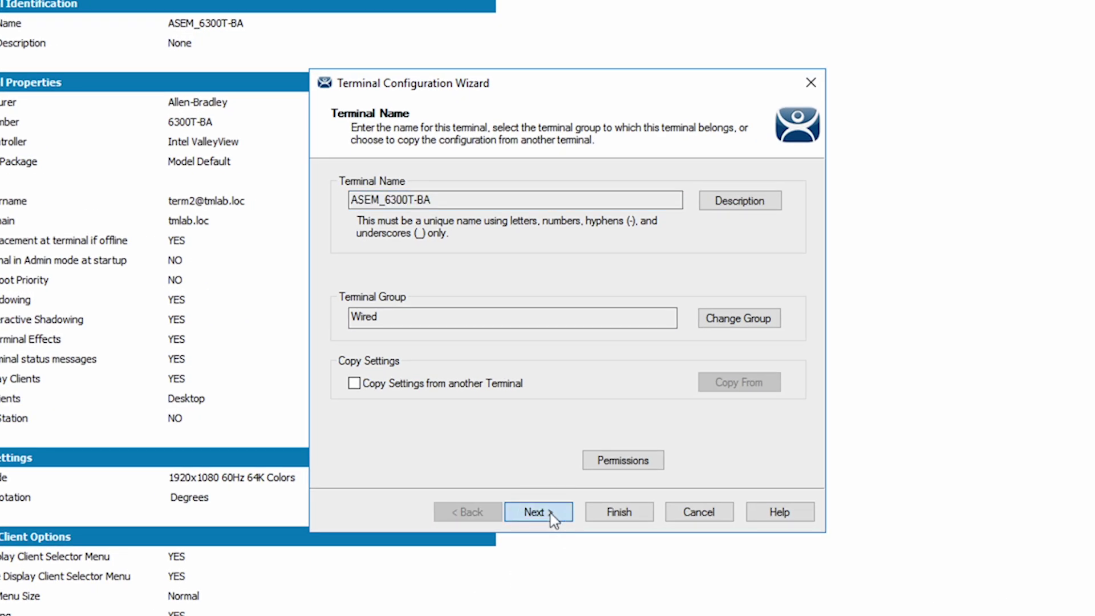
click(549, 513)
click(549, 514)
click(550, 513)
click(550, 513)
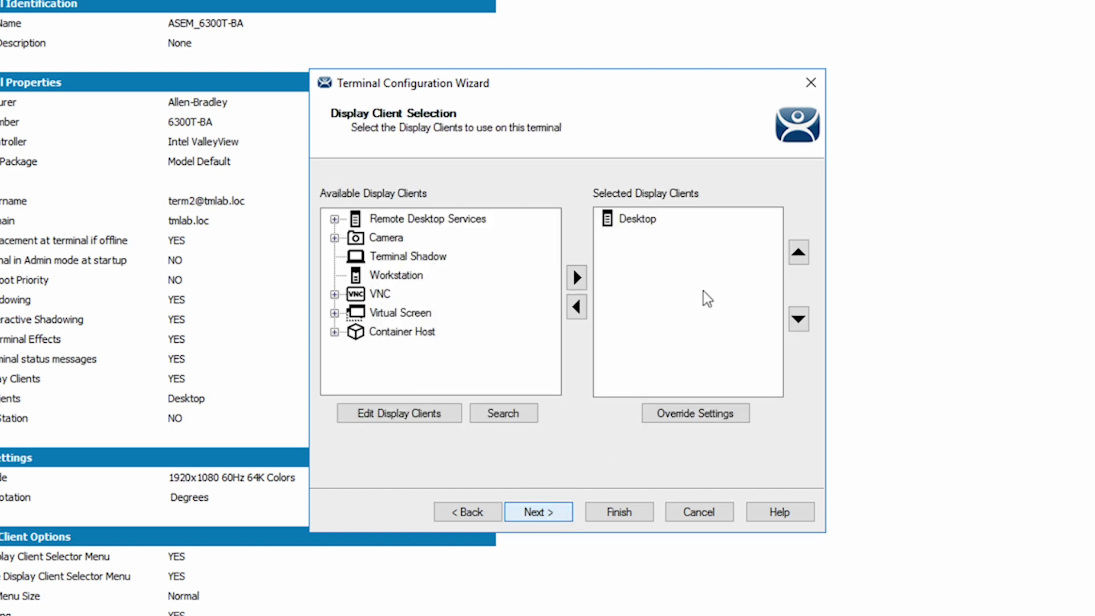
Replace Desktop with WebUI_RDS as the terminal's display client and save
double_click(637, 218)
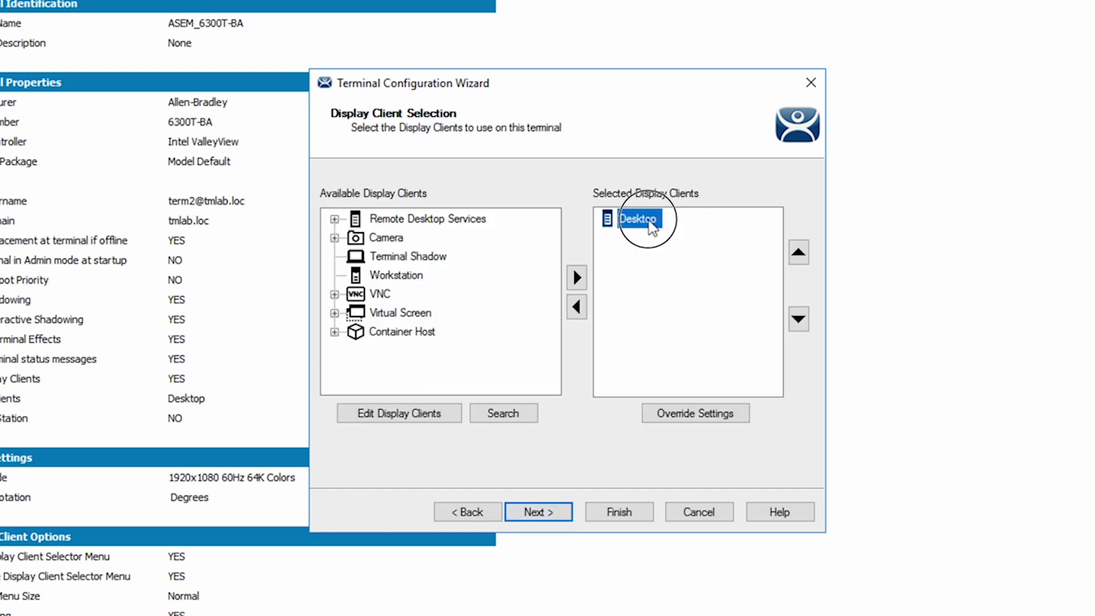
click(334, 219)
drag(557, 248, 559, 360)
click(435, 352)
double_click(435, 351)
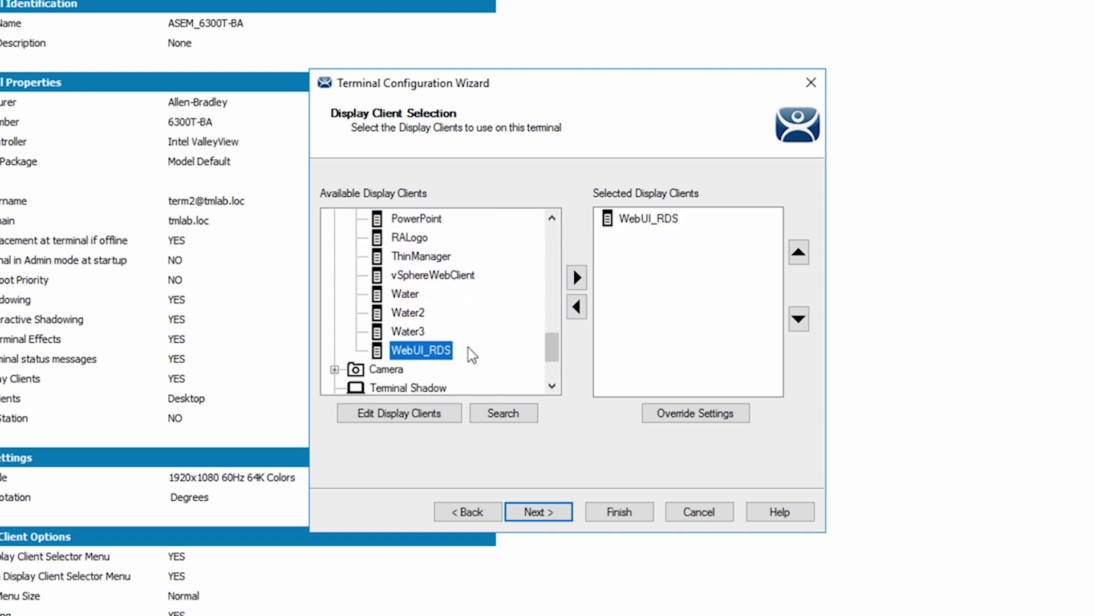
click(612, 511)
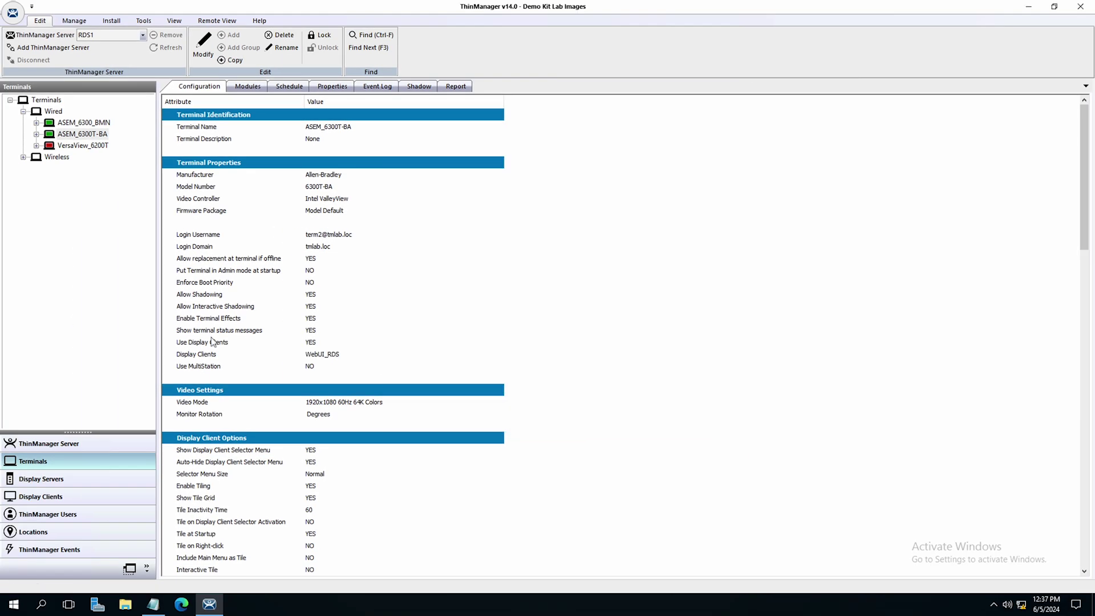
Restart terminal ASEM_6300T-BA and shadow it to see the web sign-in page
right_click(75, 137)
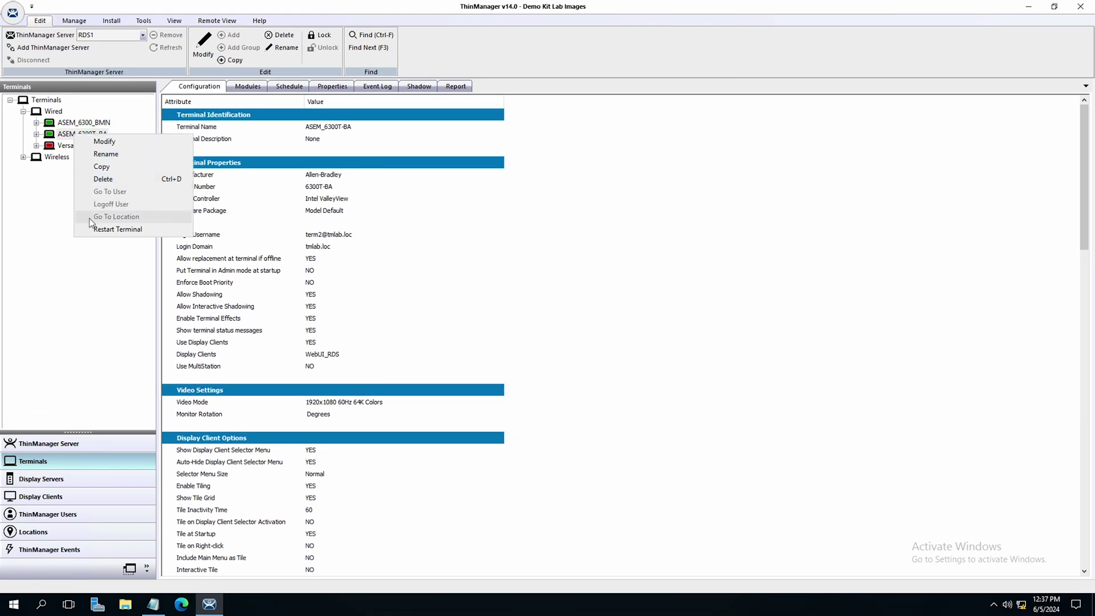
click(114, 228)
click(534, 327)
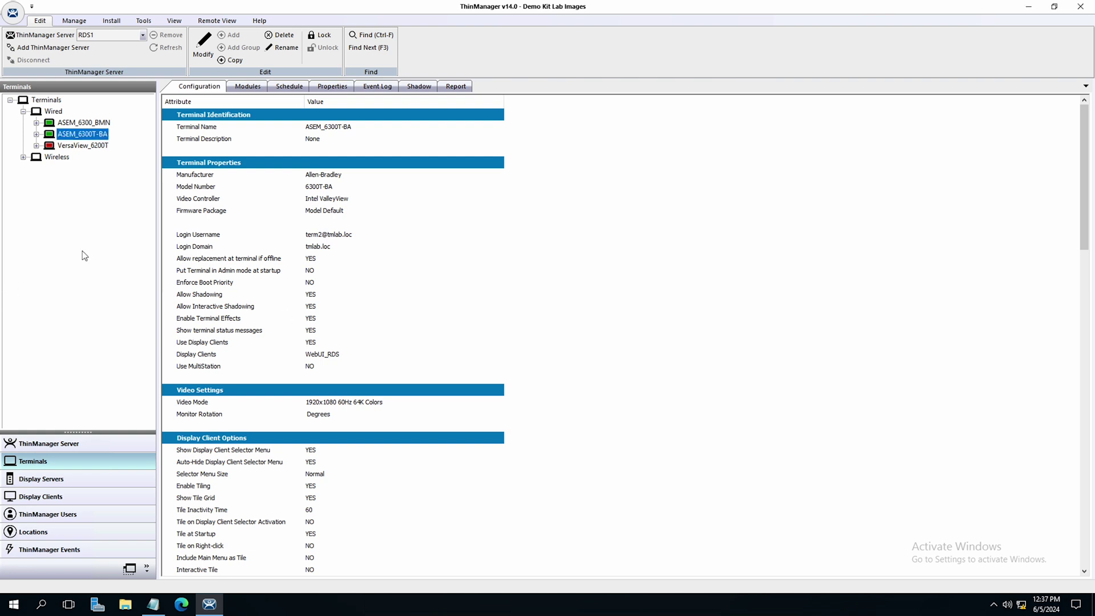
click(416, 86)
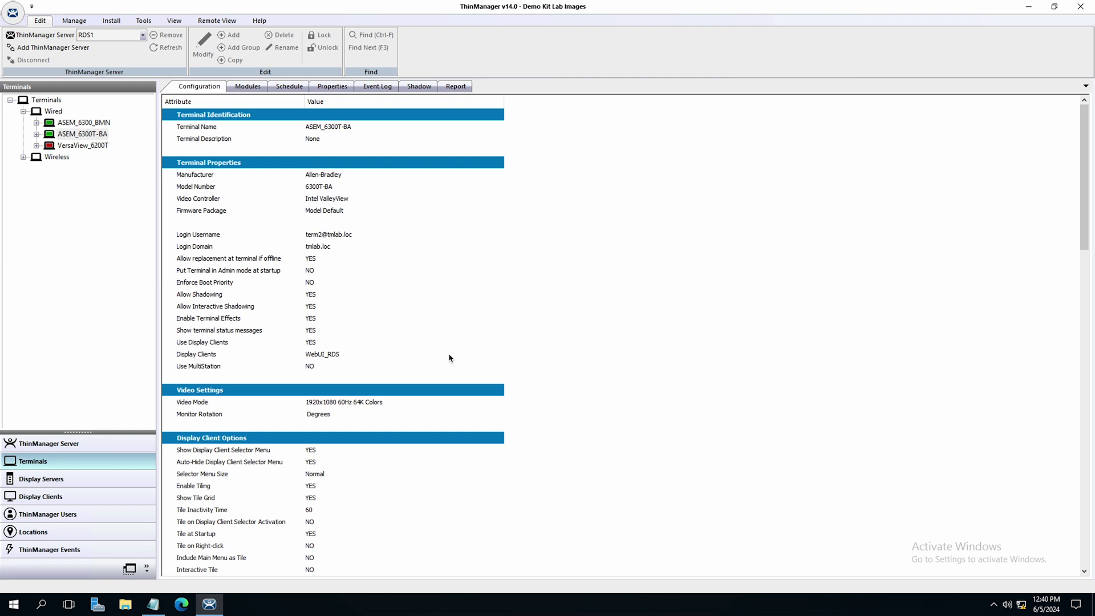
Add a Container Host display client named WebUI_Container with chrome as its application
click(43, 498)
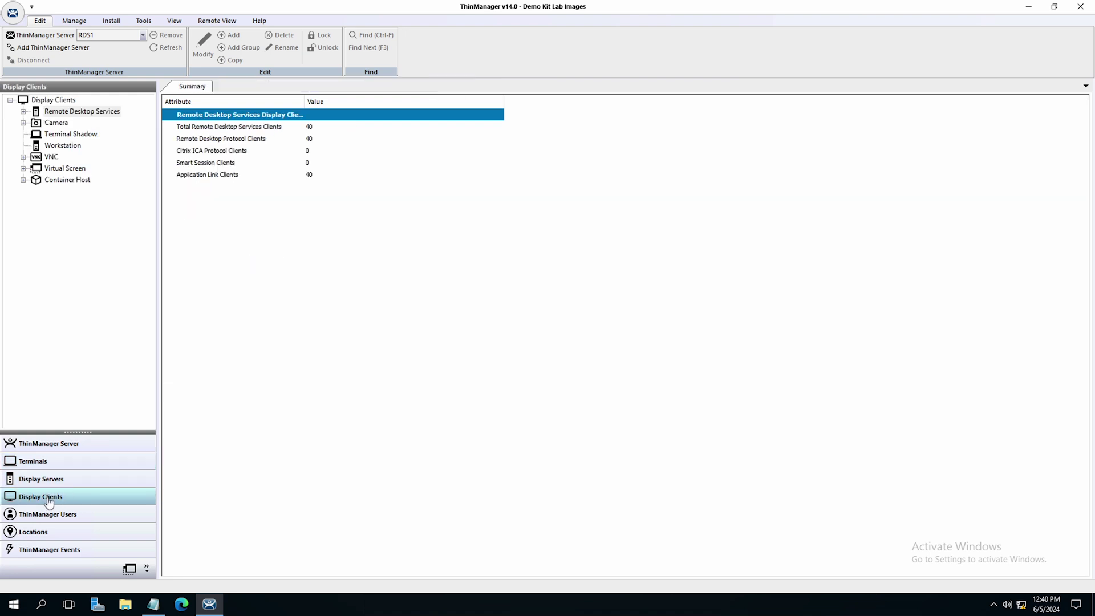
right_click(64, 182)
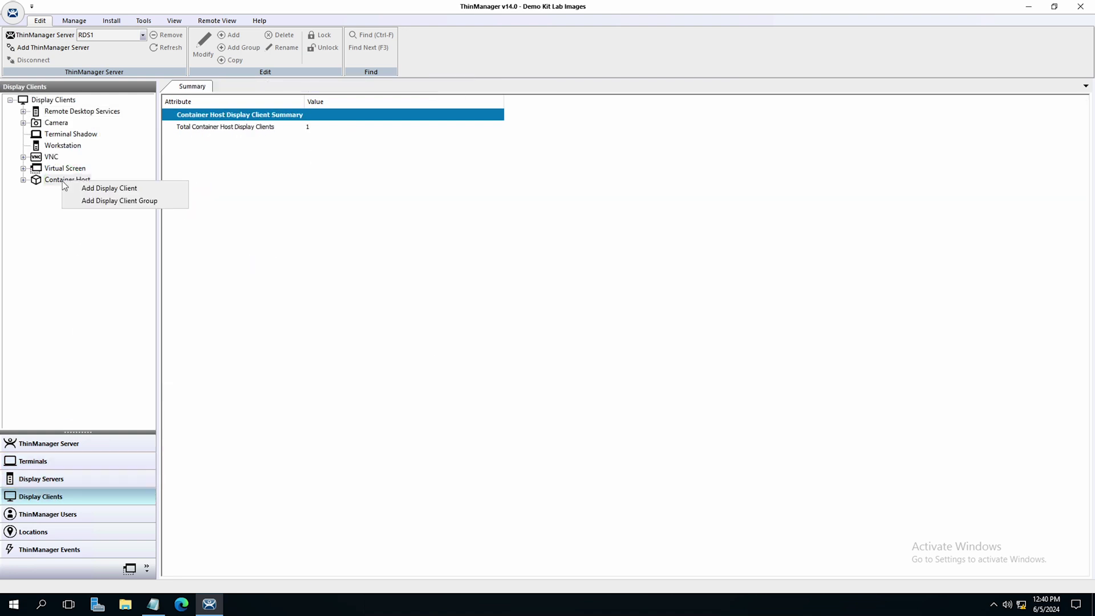
click(91, 189)
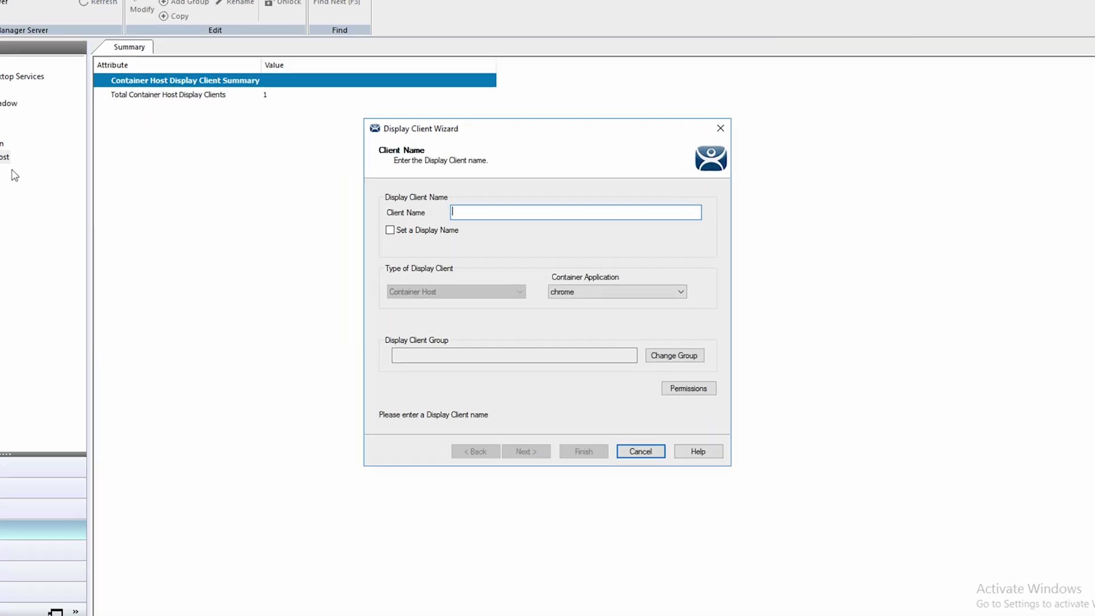
text(We)
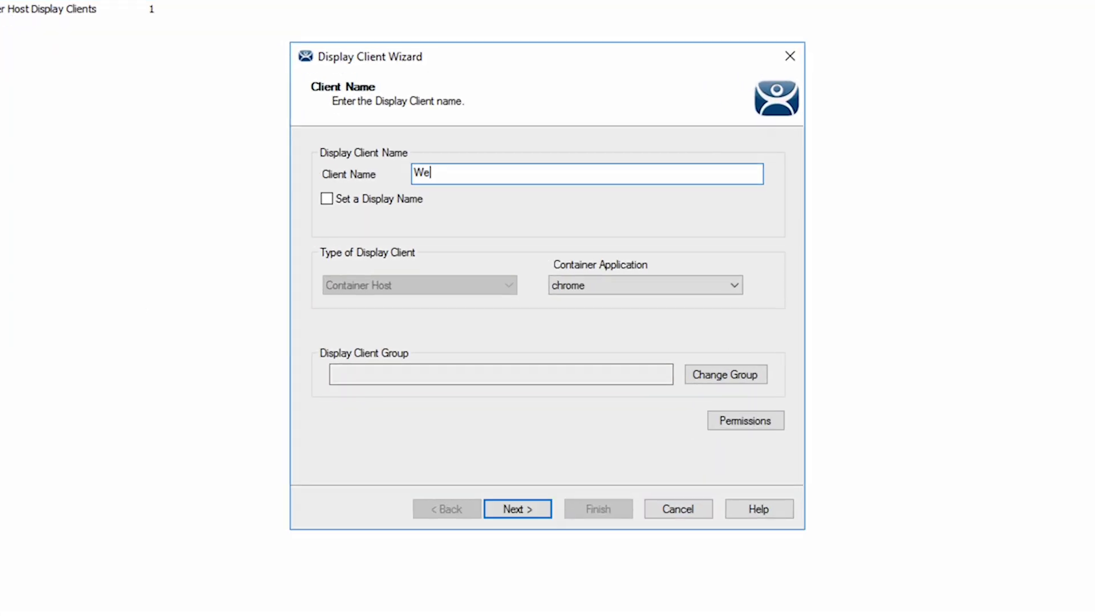
text(bUI_Container)
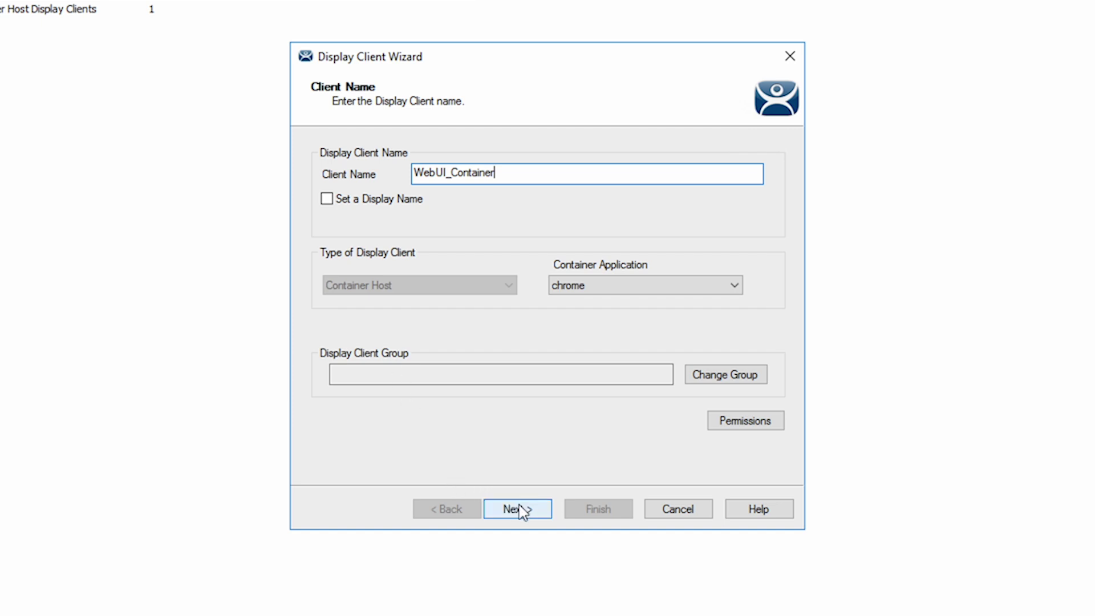
click(584, 288)
Run WebUI_Container's container on the thin client, keeping 1 GB memory
click(578, 284)
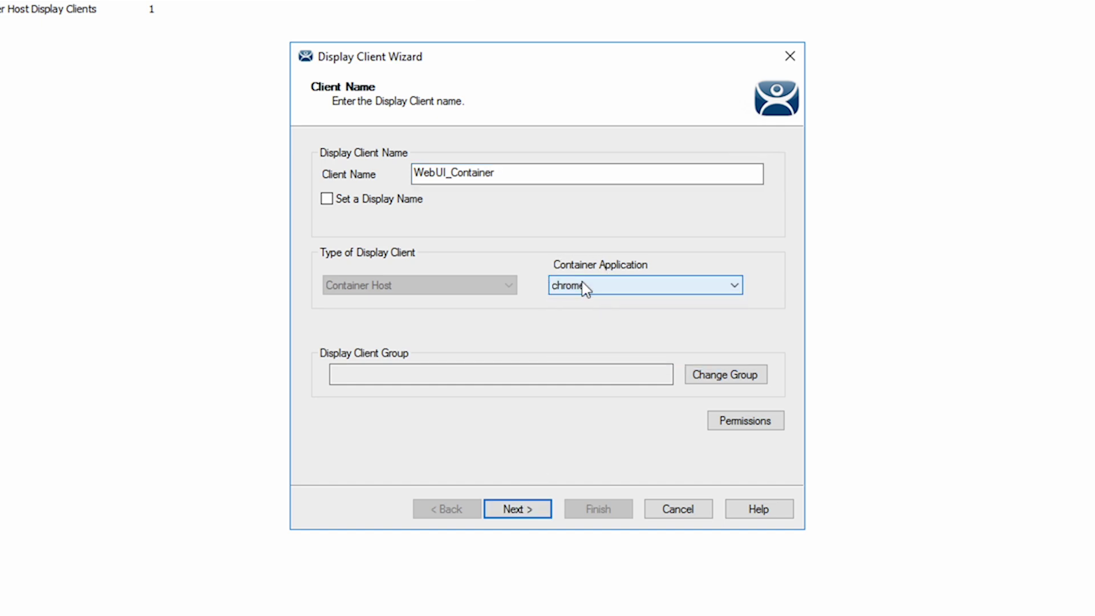
click(524, 507)
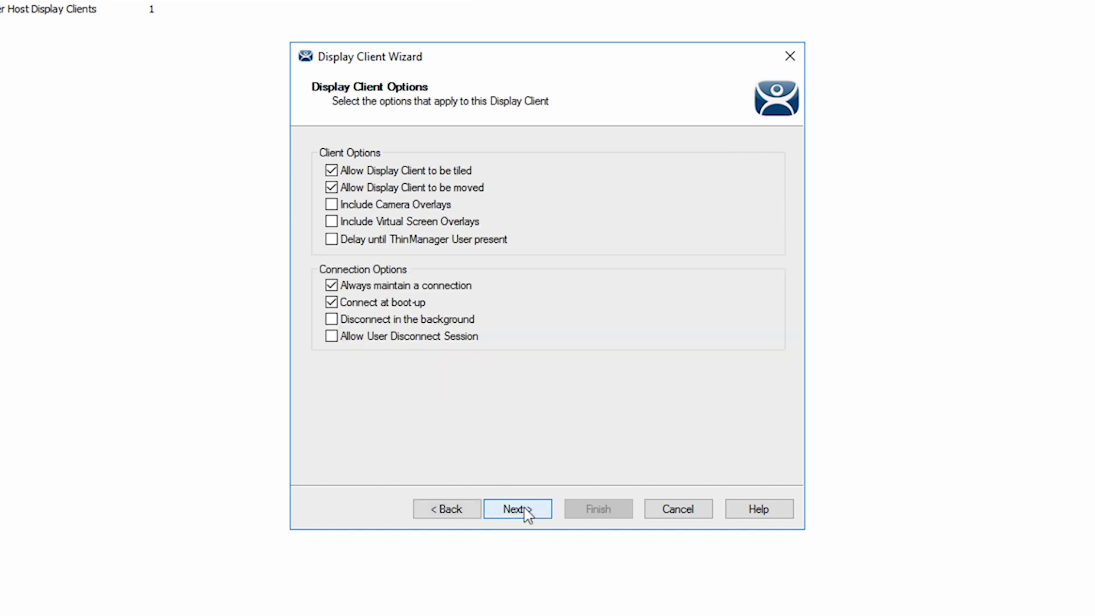
click(525, 507)
click(525, 508)
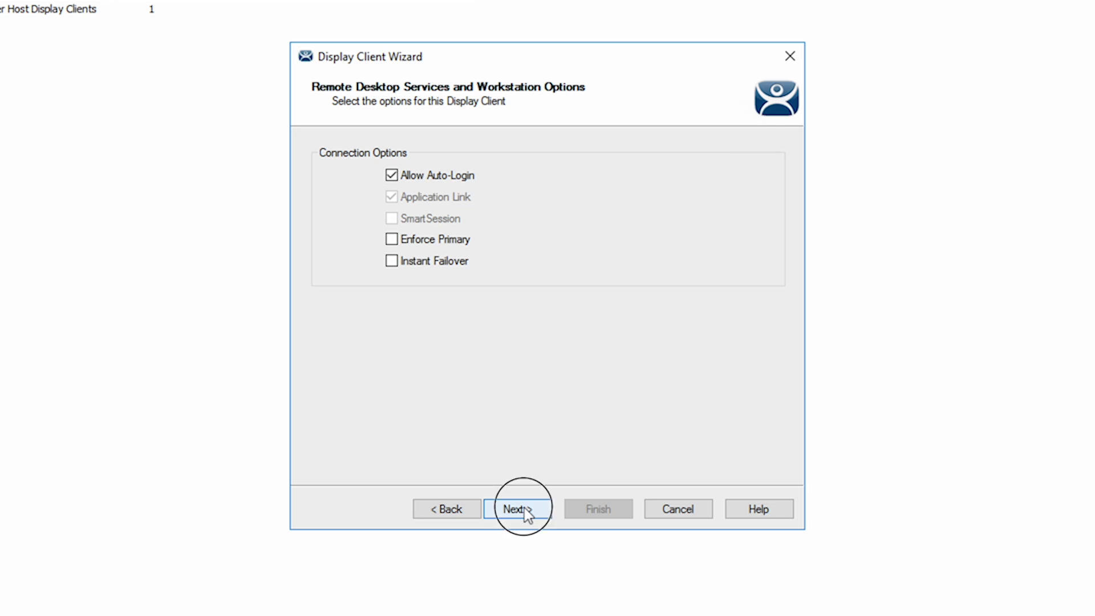
click(524, 507)
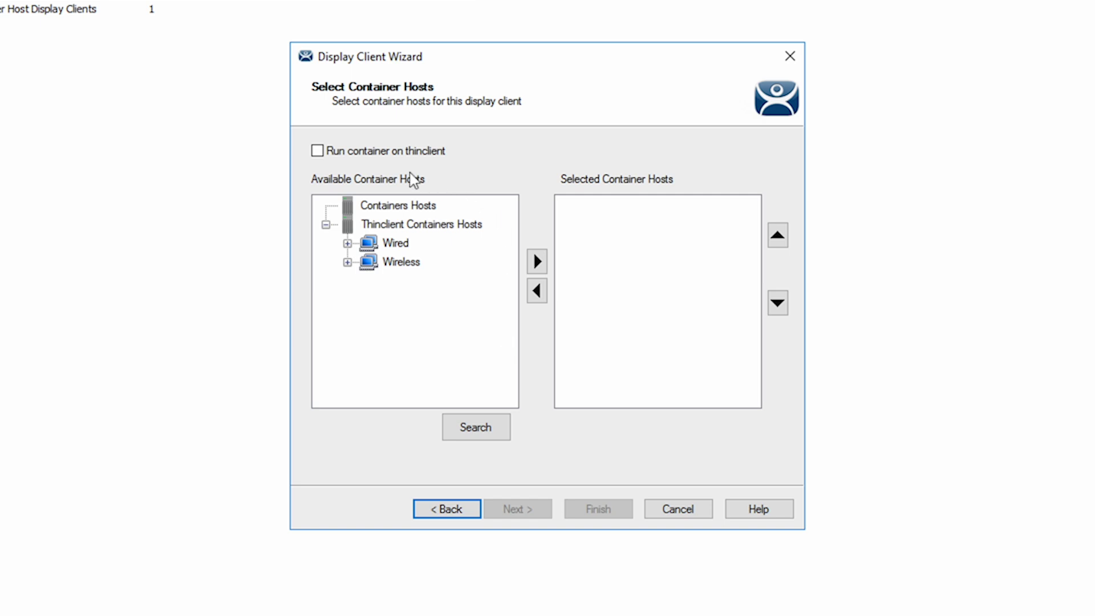
click(317, 151)
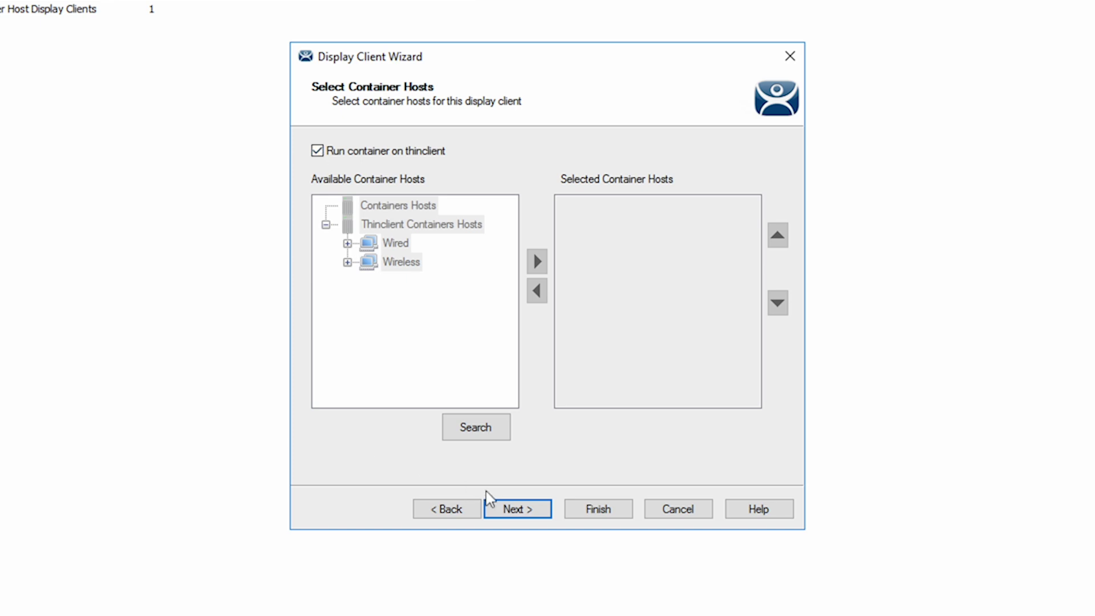
click(516, 509)
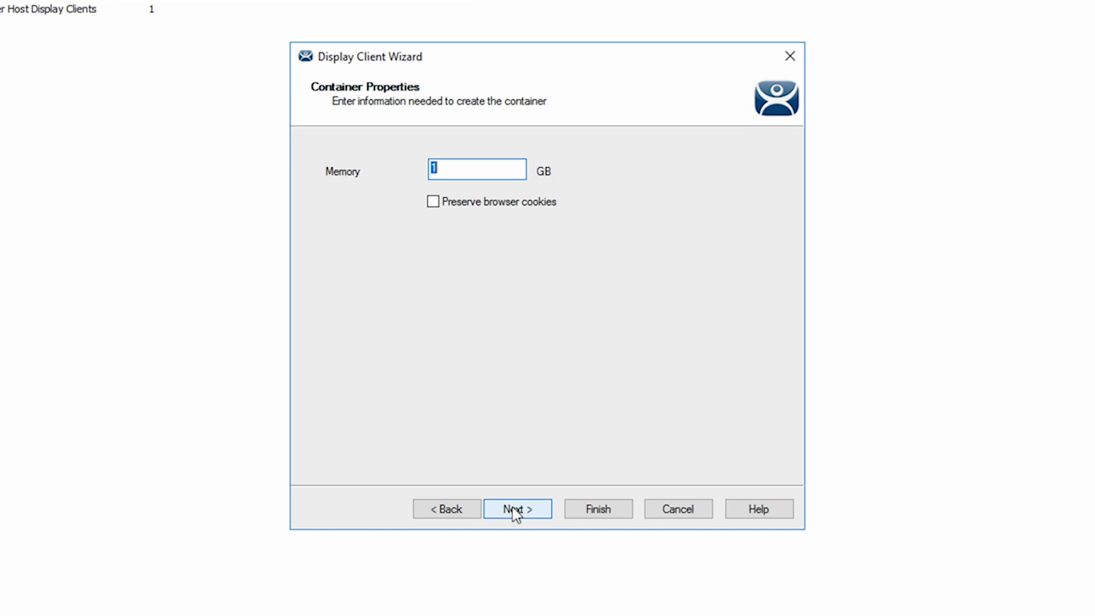
click(515, 510)
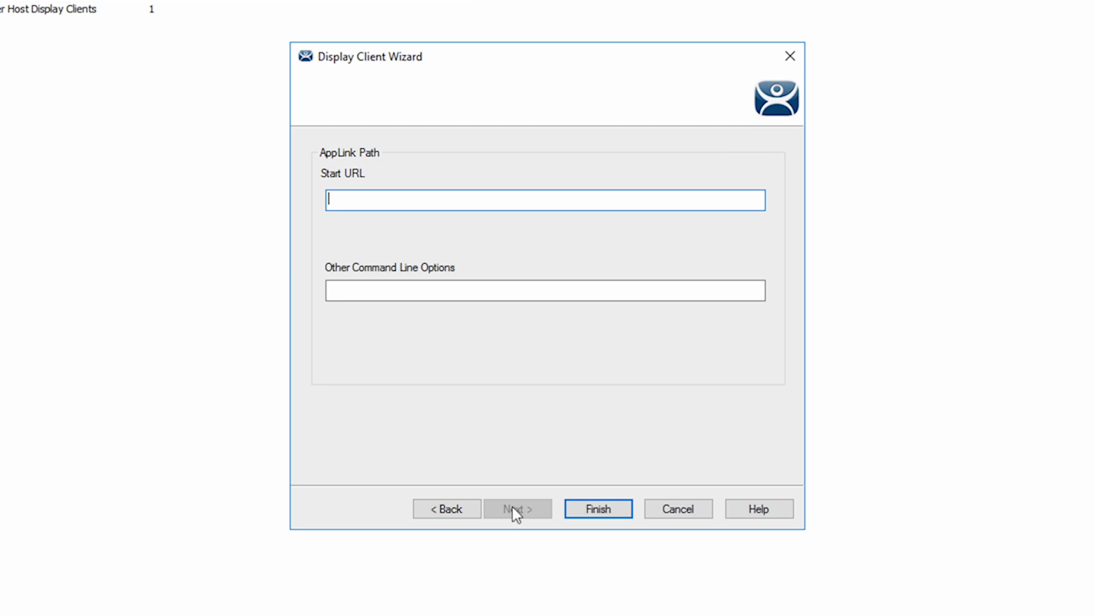
text(https://10.6.10.51:8443/ui)
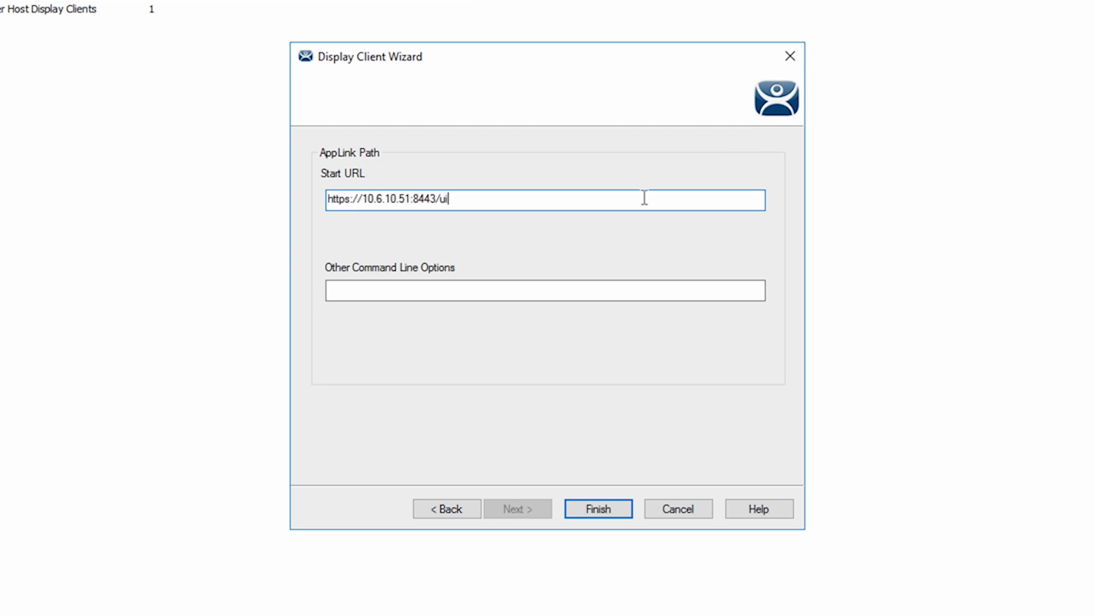
click(389, 293)
text(--kiosk --ignore-certificate-errors)
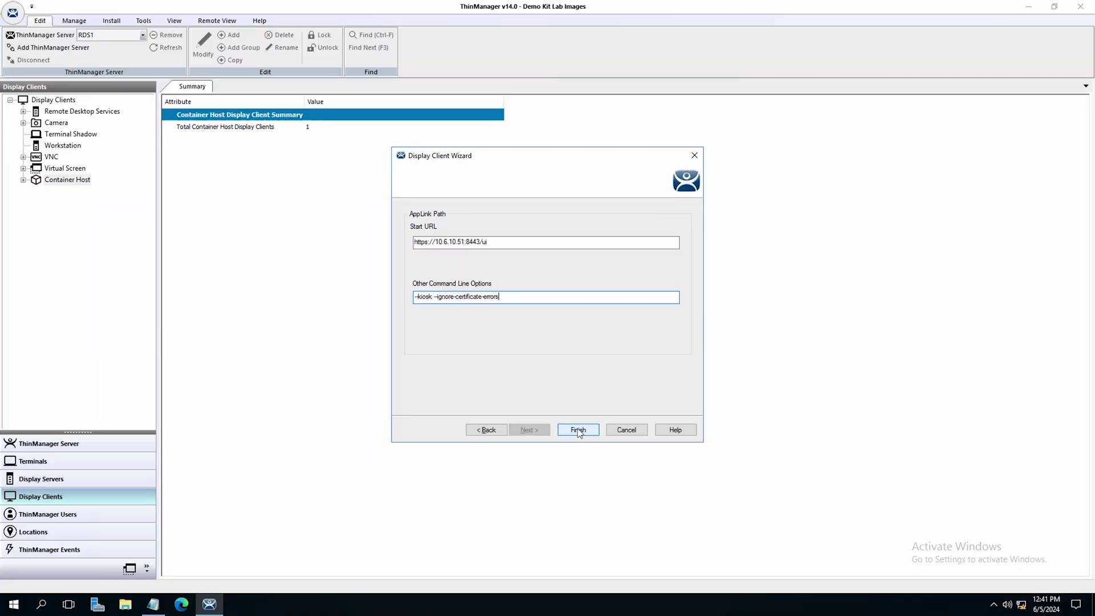
Finish the container client and open terminal ASEM_6300_BMN's Display Client Selection page
click(577, 431)
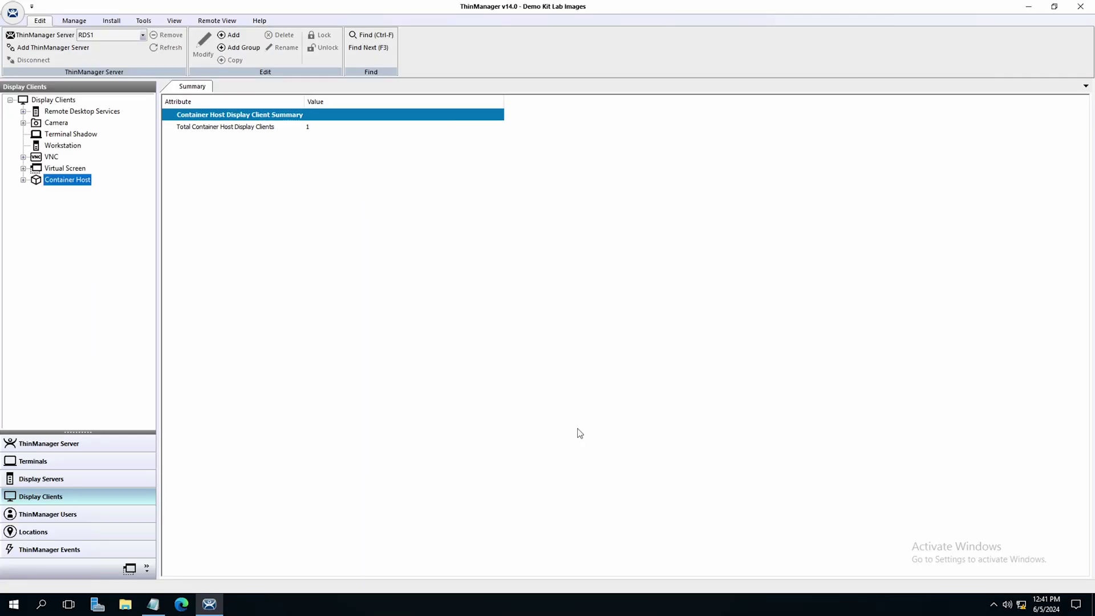
click(67, 469)
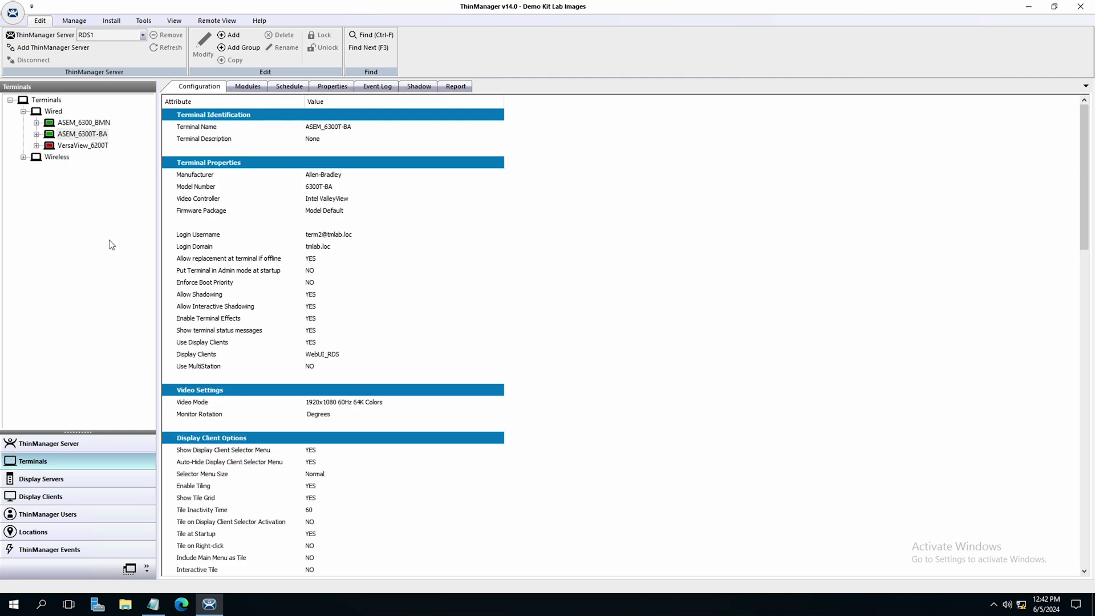
double_click(85, 123)
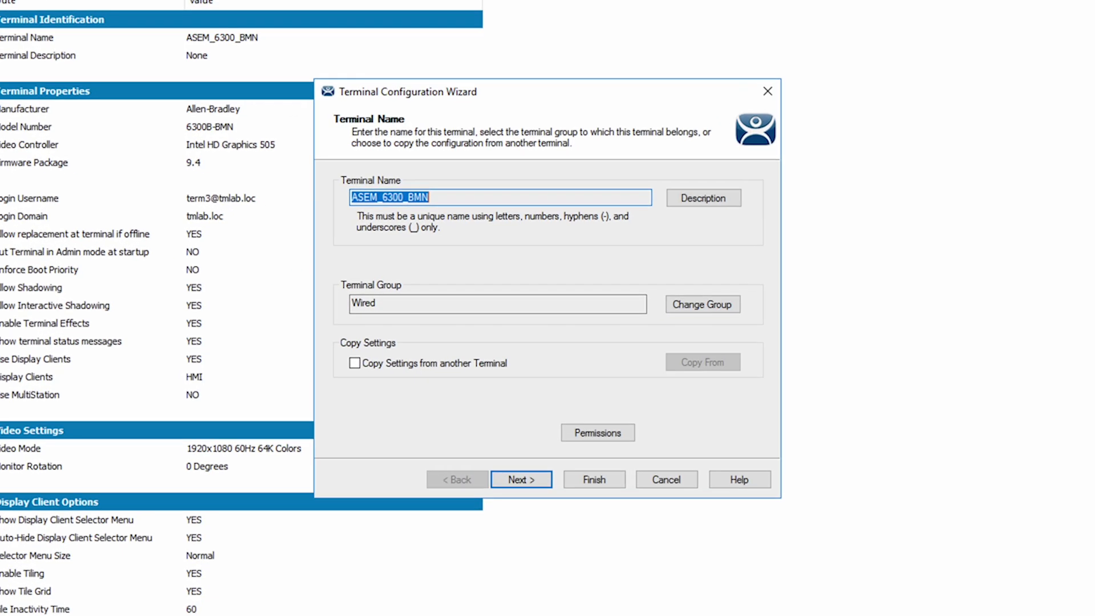
click(515, 497)
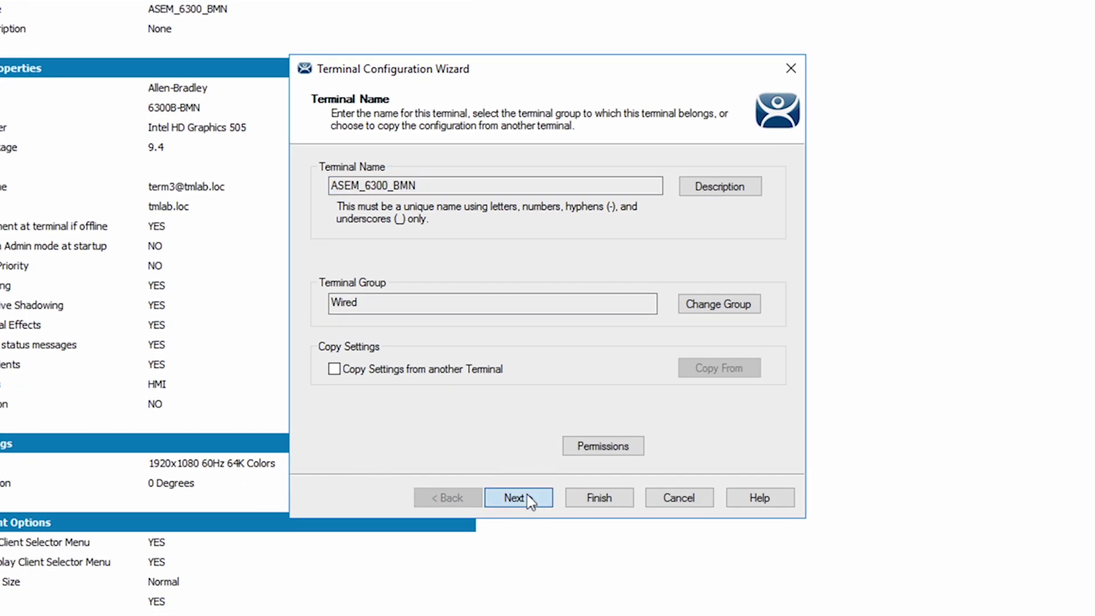
click(528, 497)
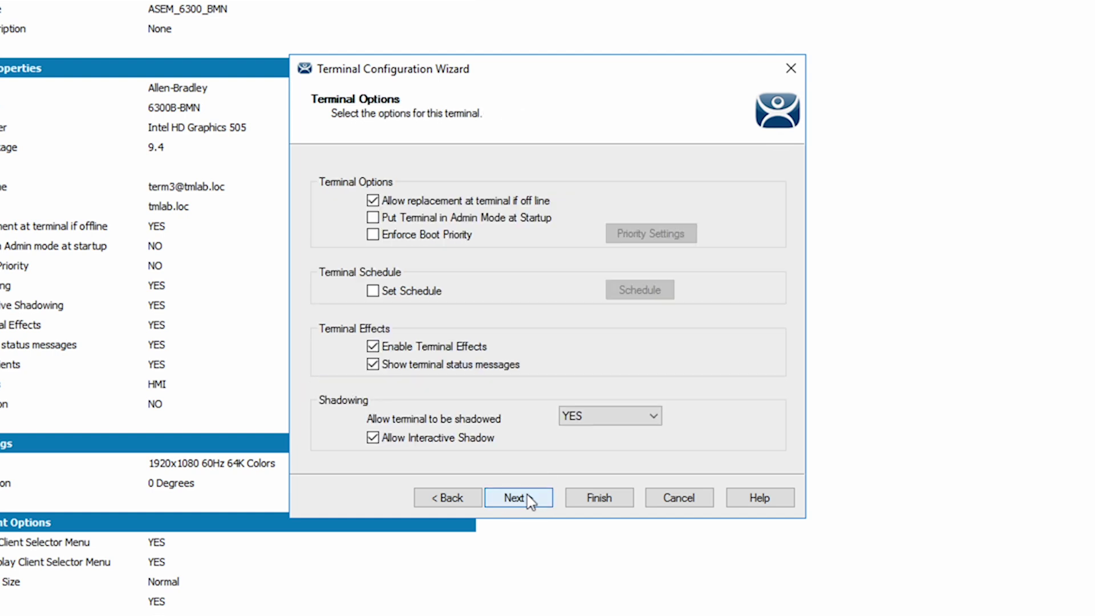
click(528, 499)
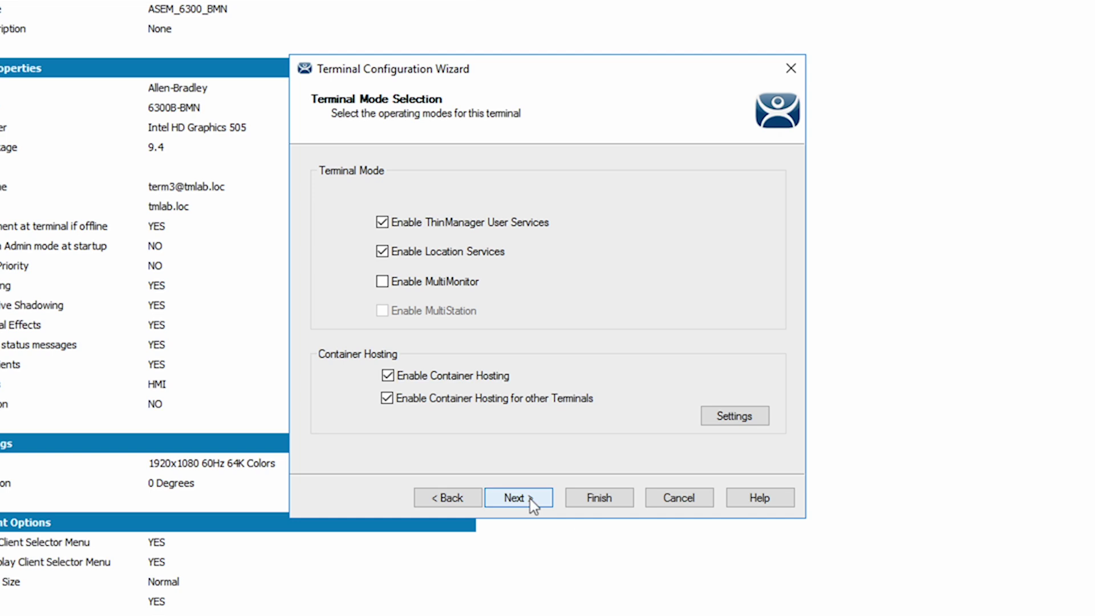
click(529, 499)
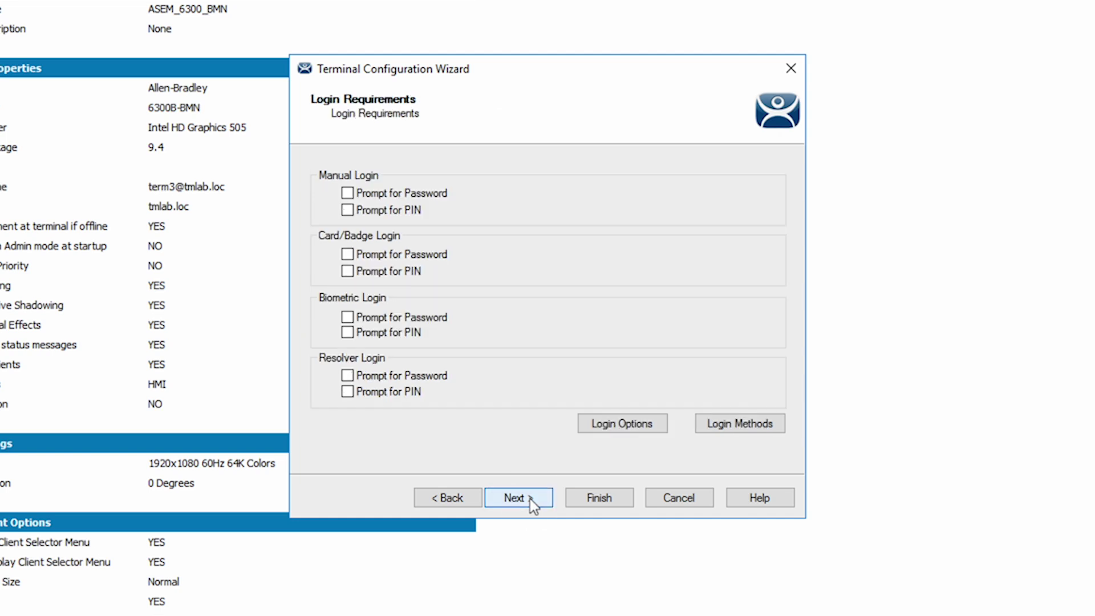
click(529, 499)
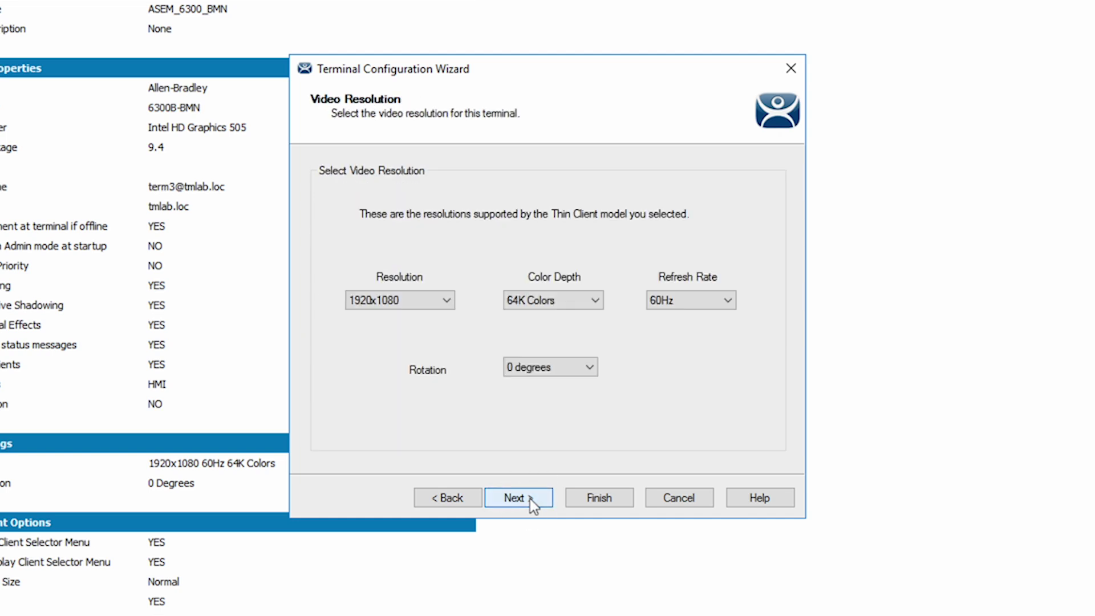
click(529, 499)
Replace HMI with WebUI_Container as the terminal's display client and save
click(609, 204)
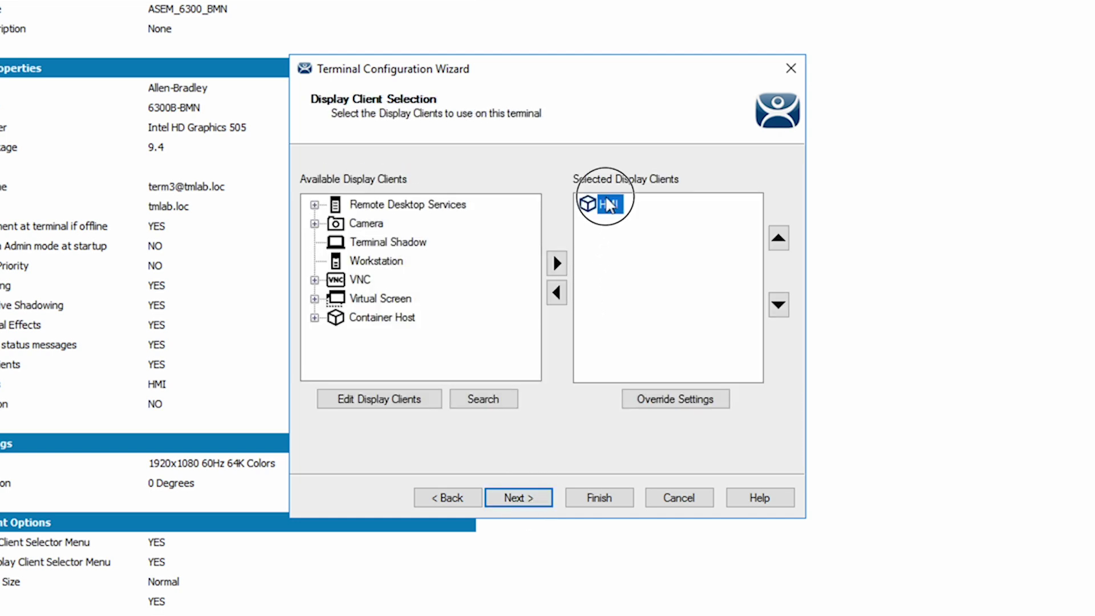
double_click(609, 204)
click(314, 318)
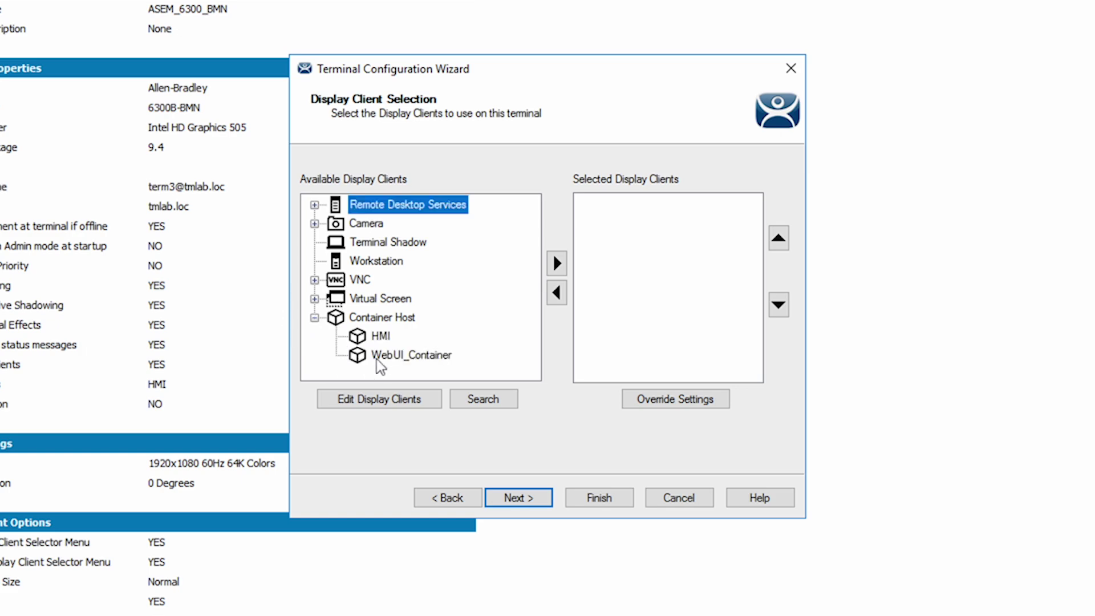
double_click(398, 355)
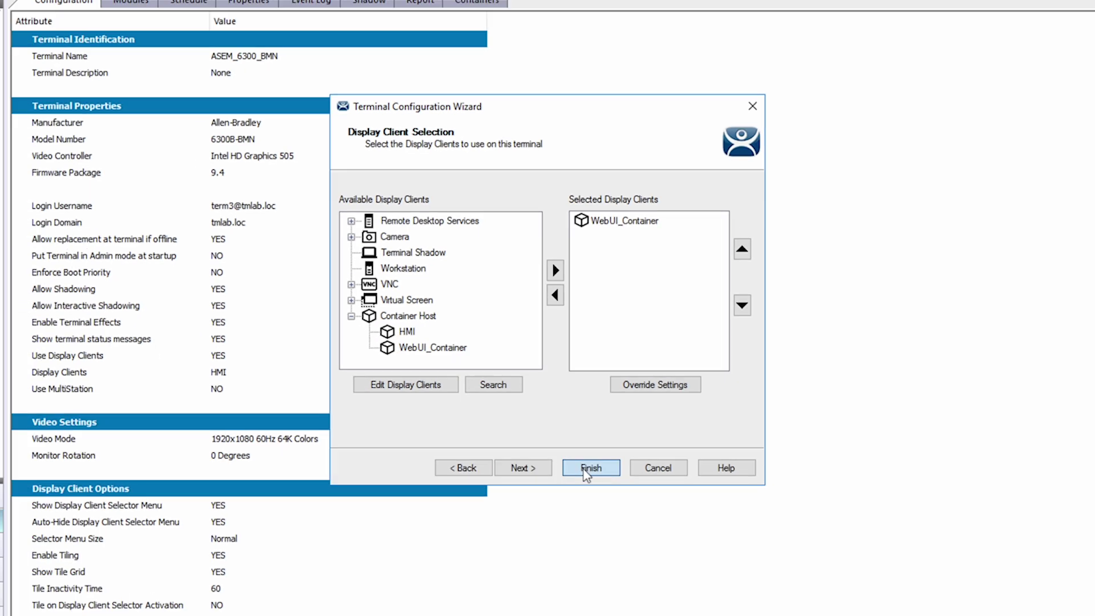
click(593, 500)
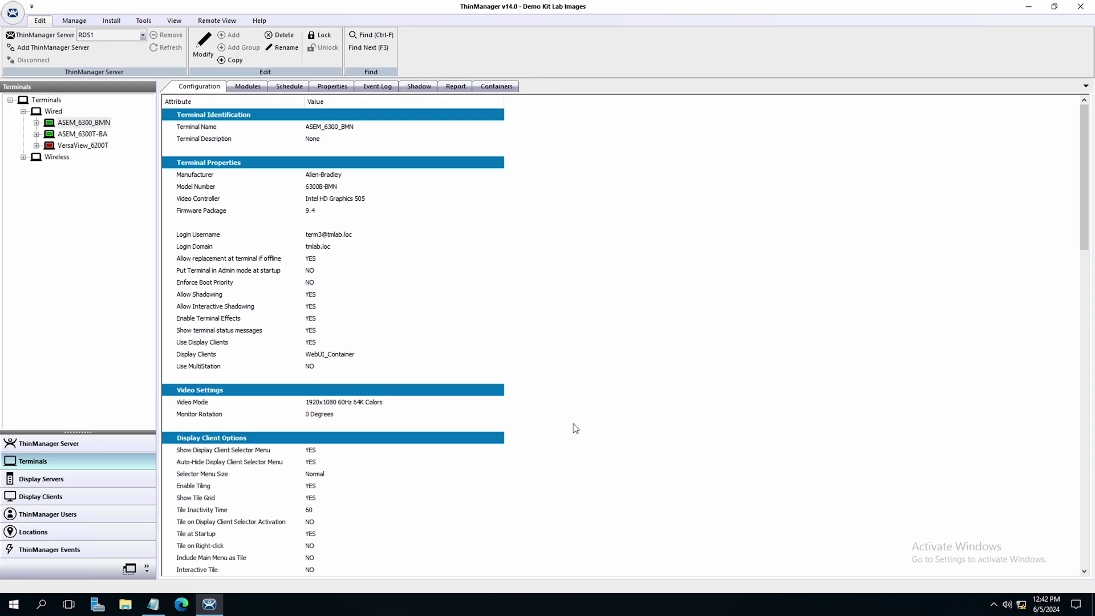
Restart terminal ASEM_6300_BMN and confirm, so it reloads with WebUI_Container
right_click(85, 124)
click(114, 219)
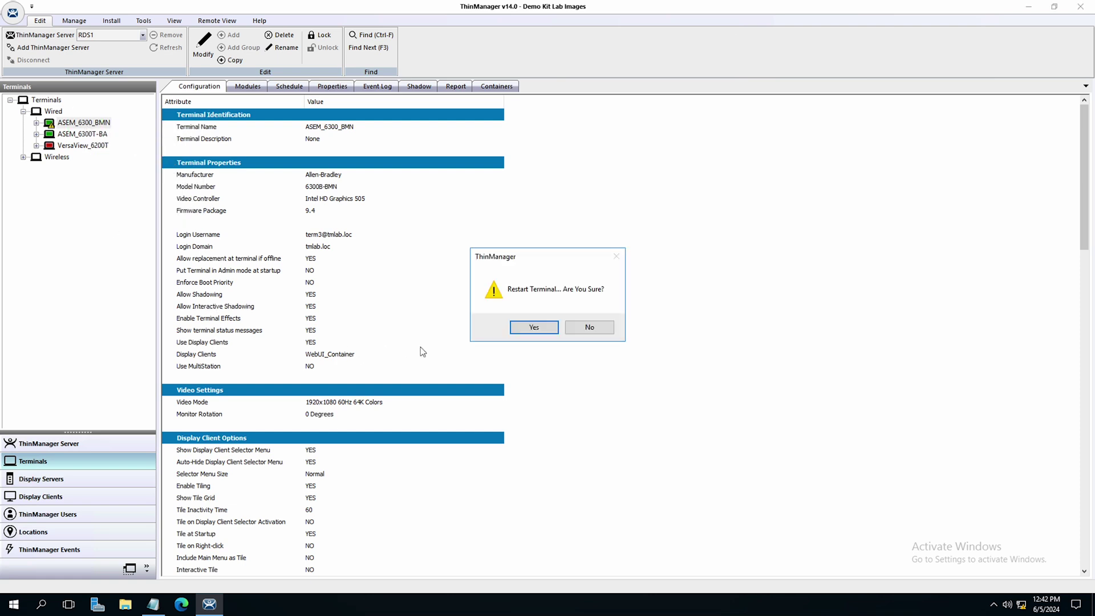
click(528, 331)
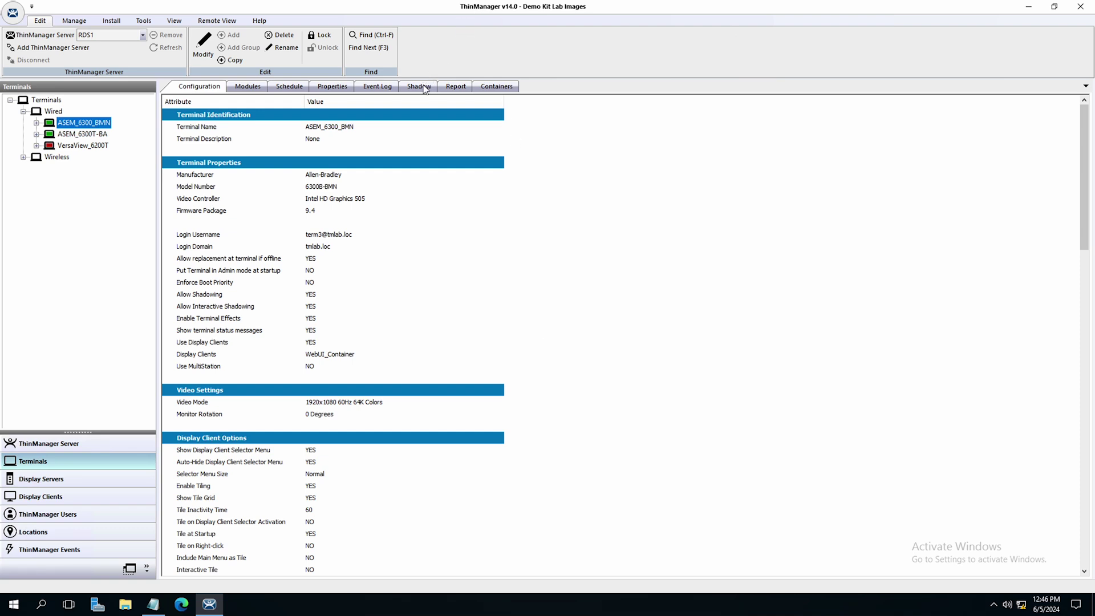
Start a shadow session of terminal ASEM_6300_BMN's screen
click(419, 86)
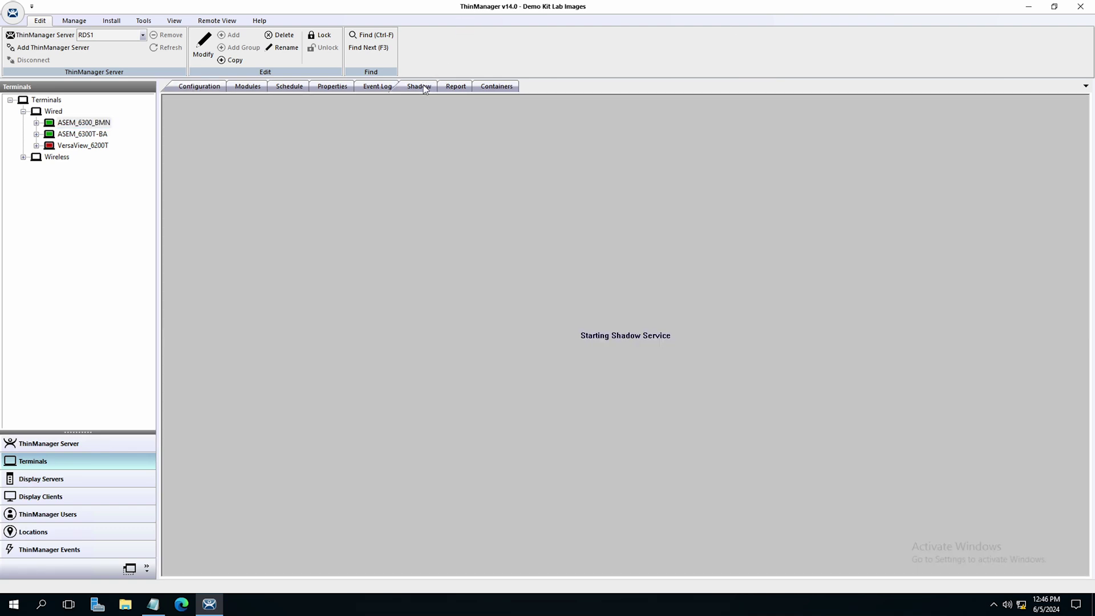